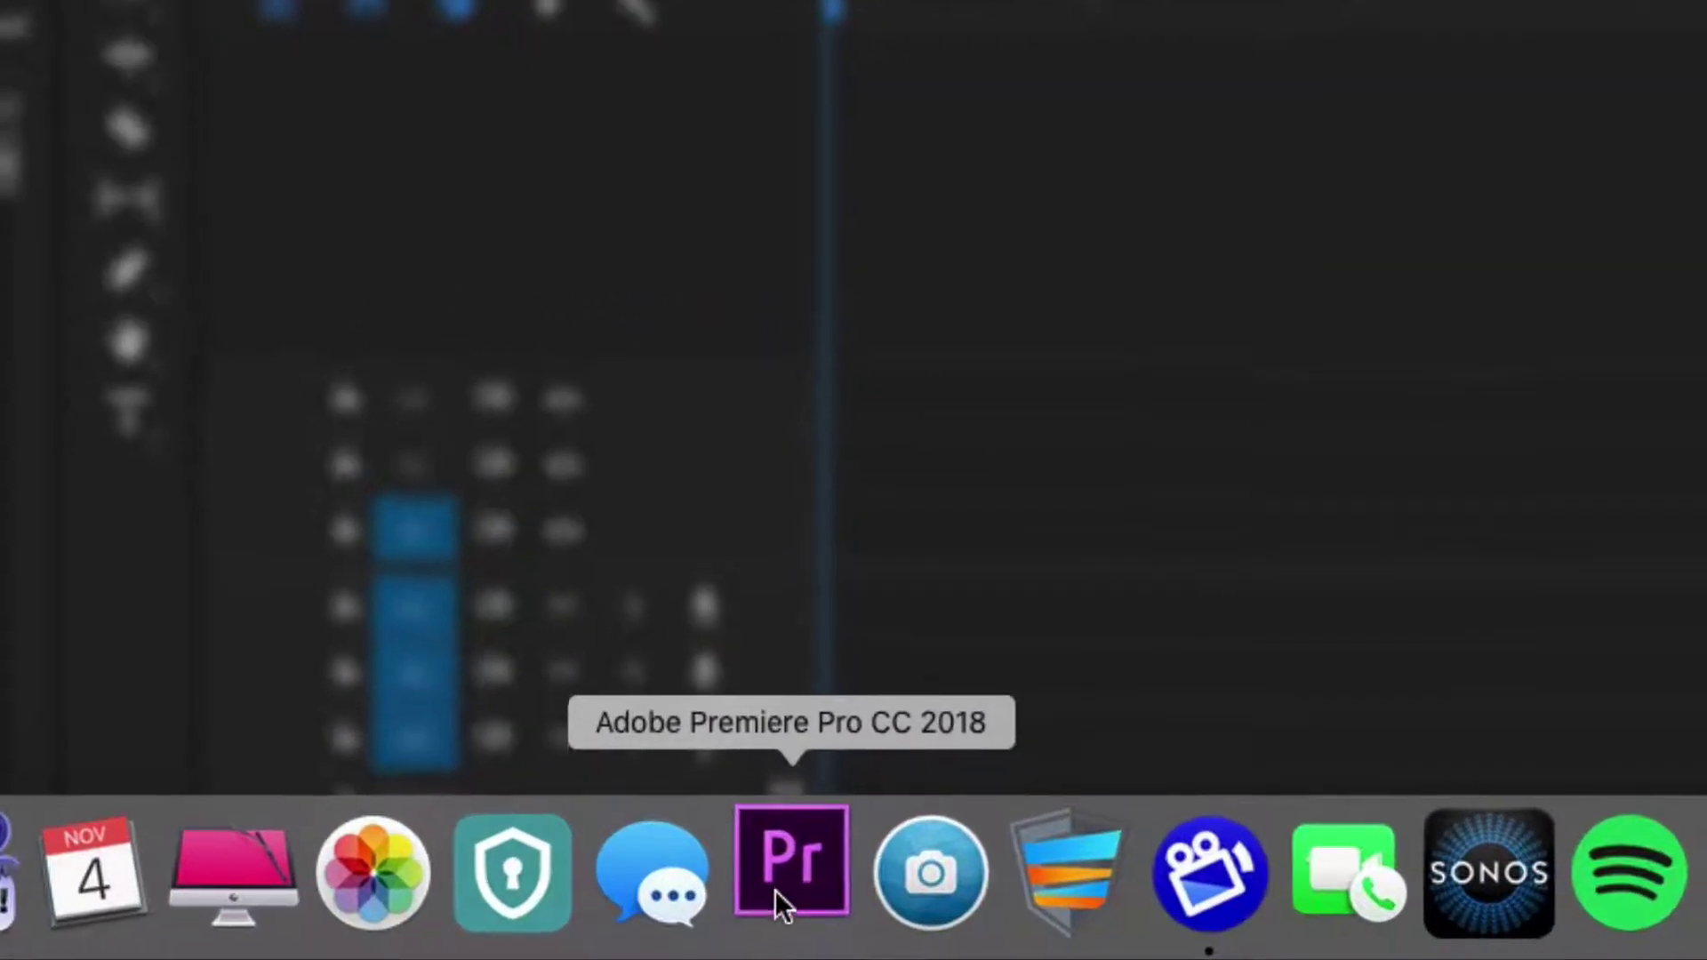
Switch to Adobe Premiere Pro CC 2018
{"action": "left_click", "coordinate": [776, 891]}
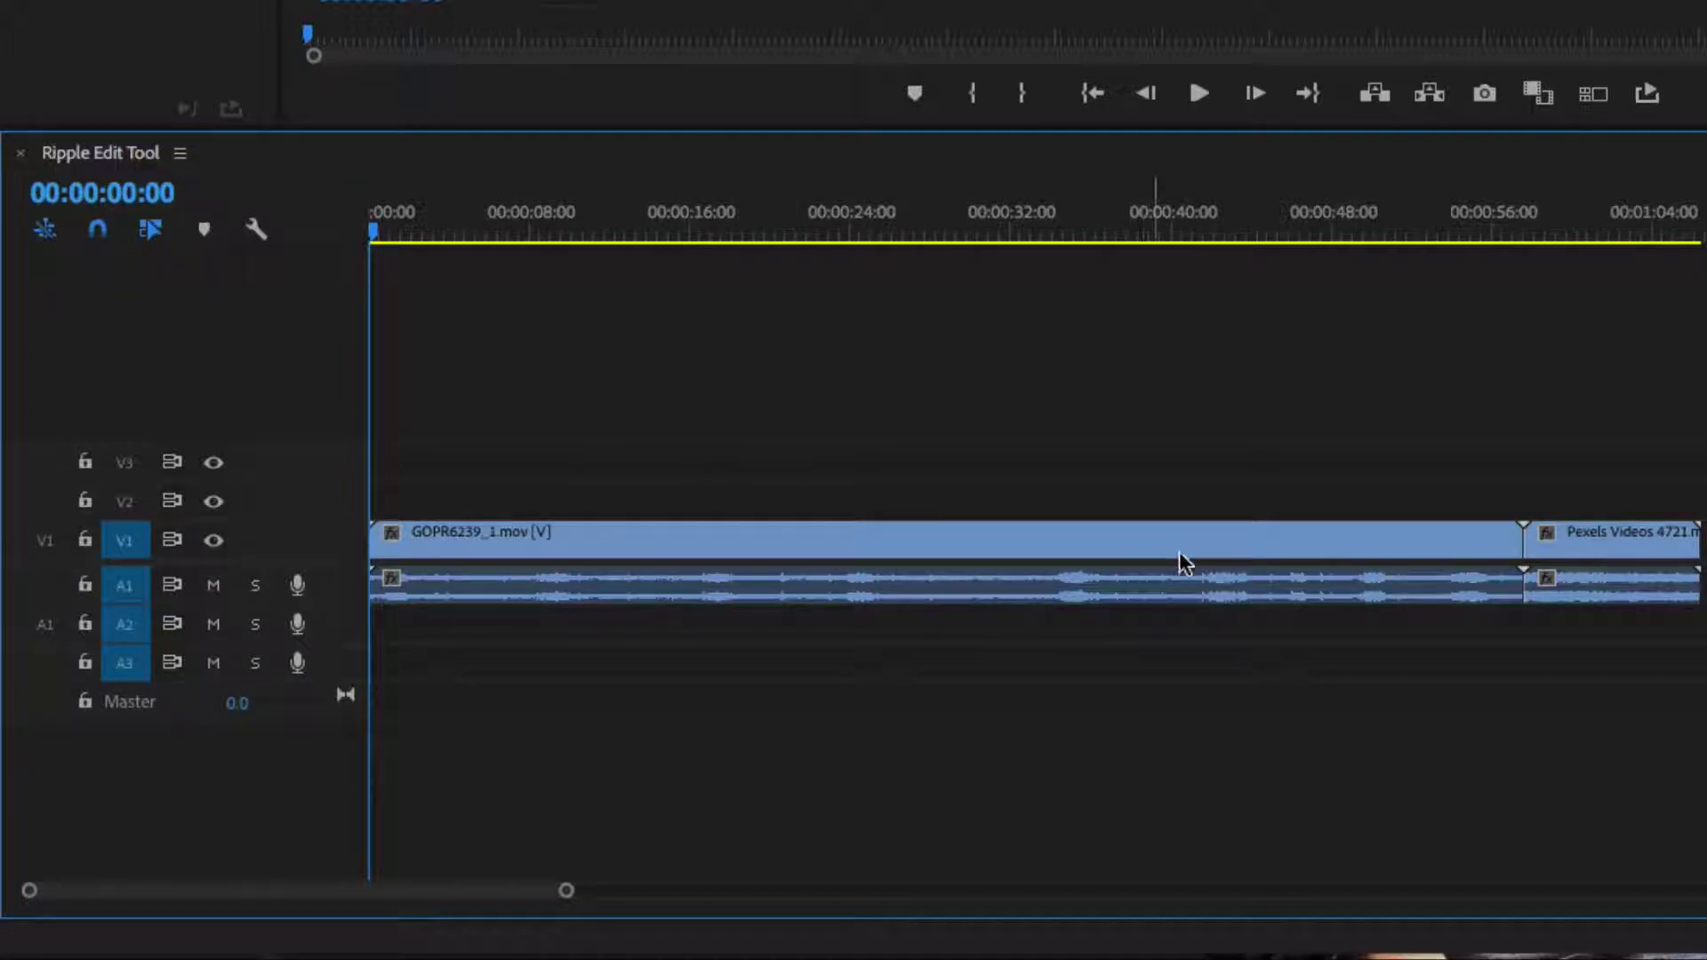
Shorten the end of GOPR6239_1.mov to about 17 seconds and move the Pexels Videos 4721 clip against it to close the gap
{"action": "left_click_drag", "start_coordinate": [1499, 539], "coordinate": [695, 678]}
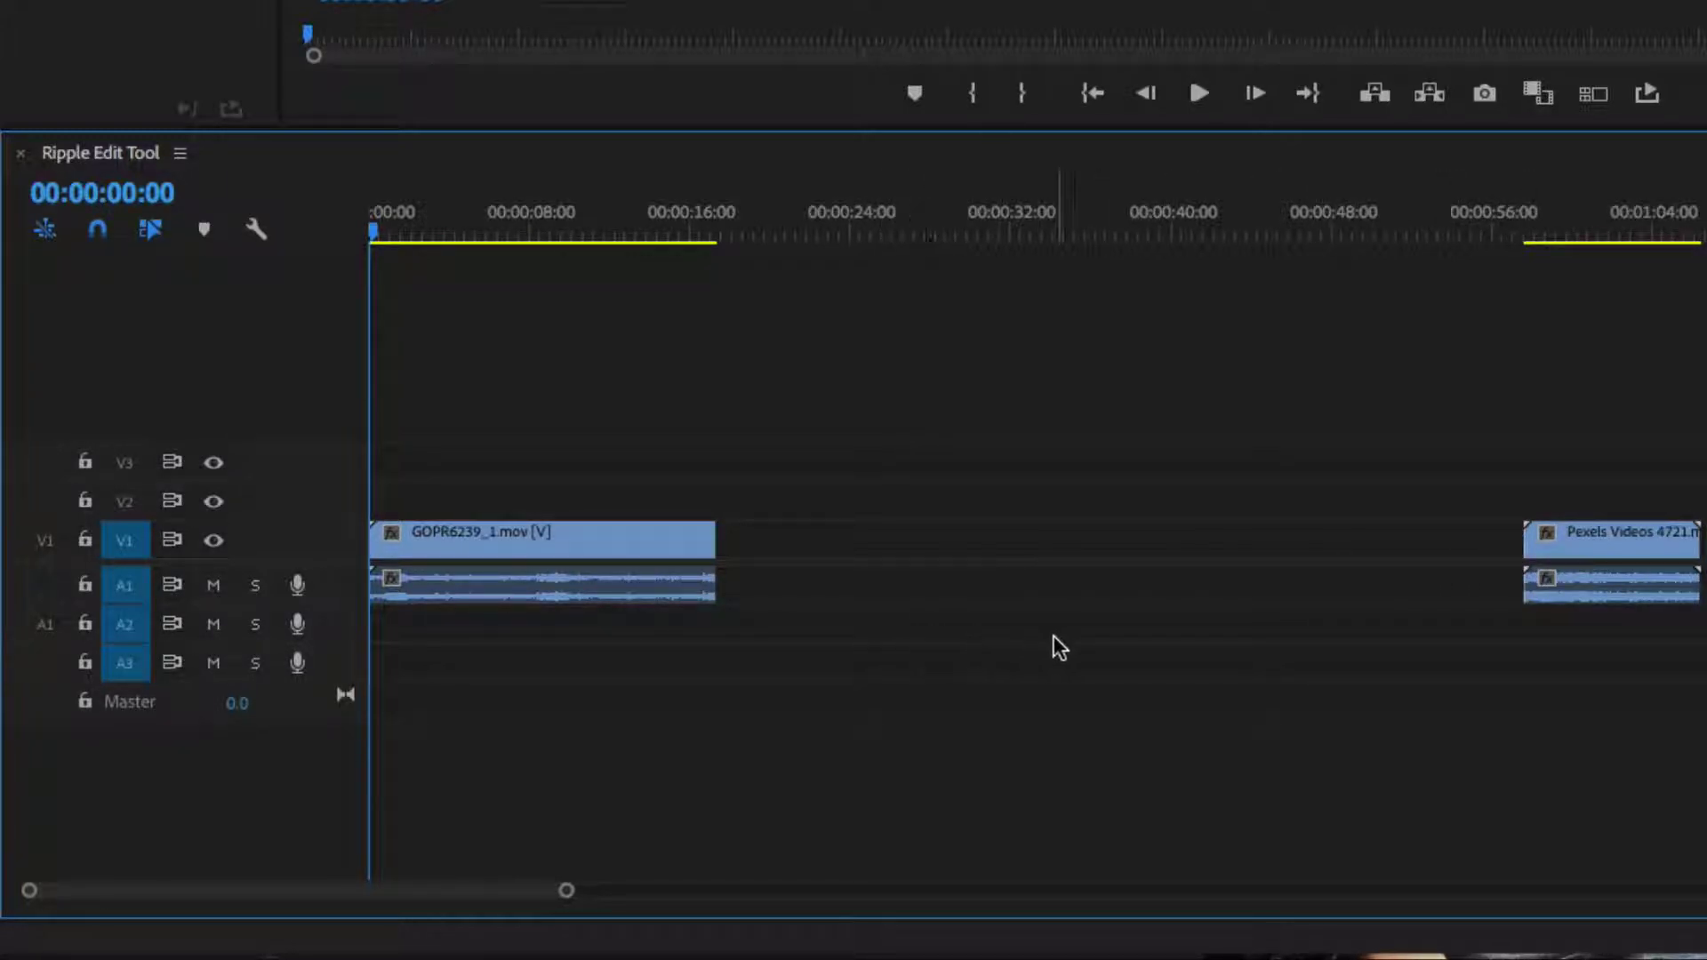
{"action": "left_click_drag", "start_coordinate": [1608, 543], "coordinate": [804, 562]}
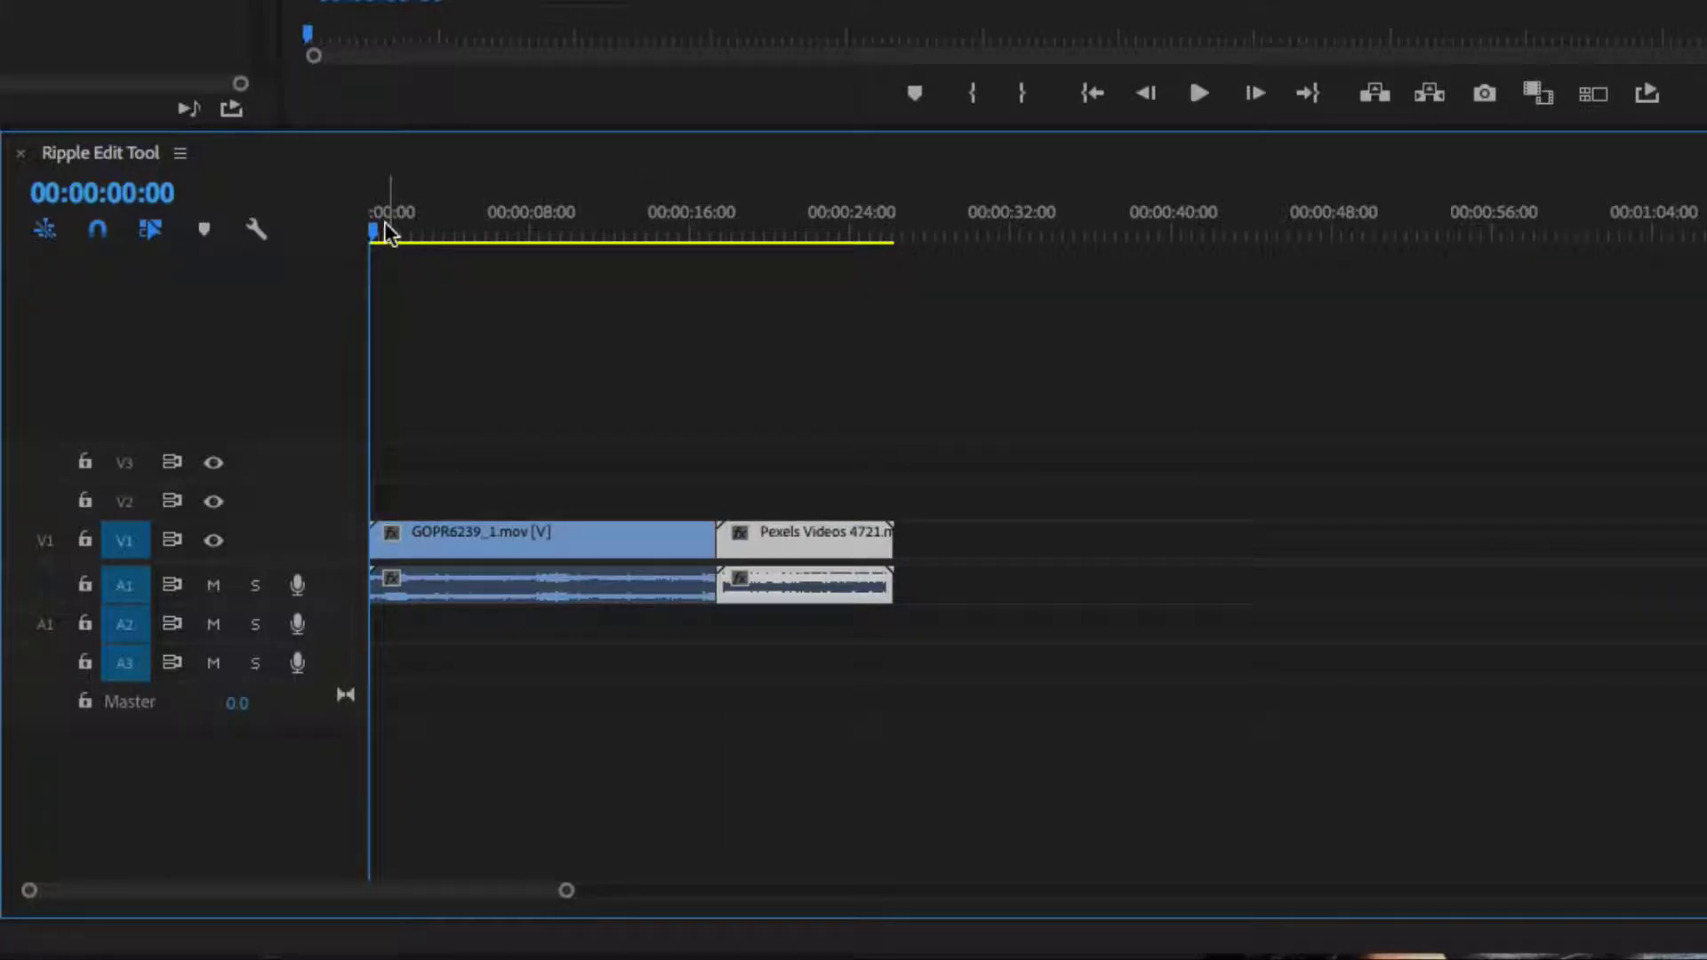
{"action": "left_click_drag", "start_coordinate": [373, 209], "coordinate": [106, 2]}
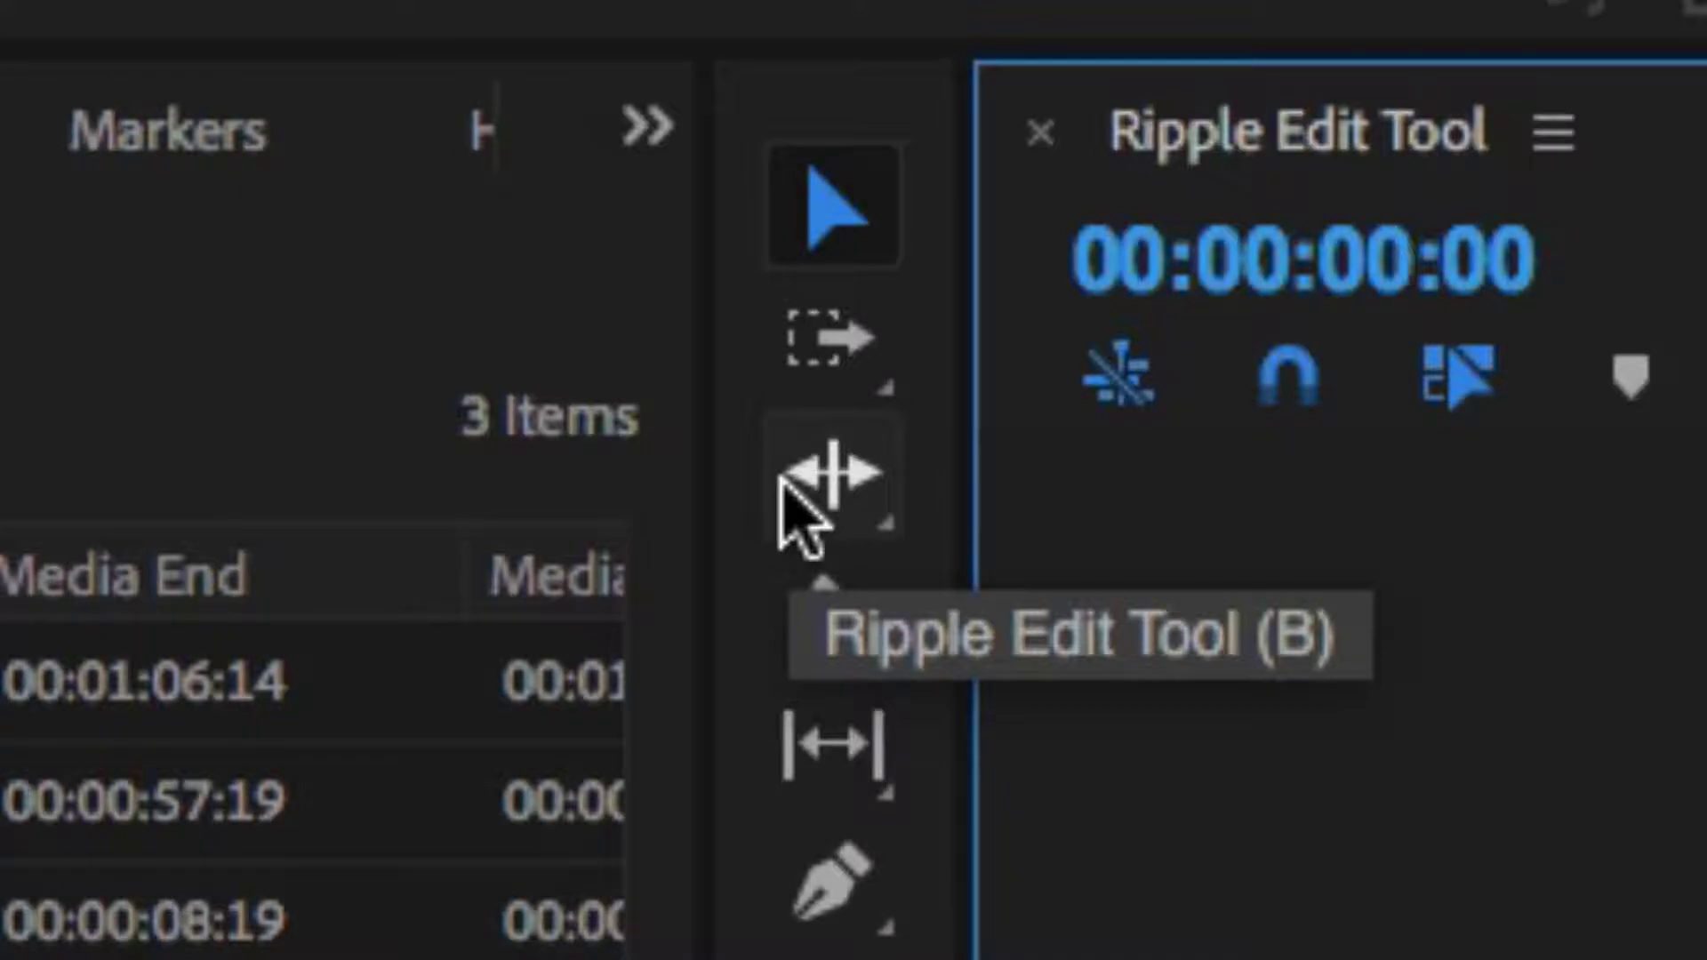
With the Ripple Edit Tool, trim the end of GOPR6239_1.mov to about 21 seconds and cut about 9 seconds from its start
{"action": "left_click", "coordinate": [783, 484]}
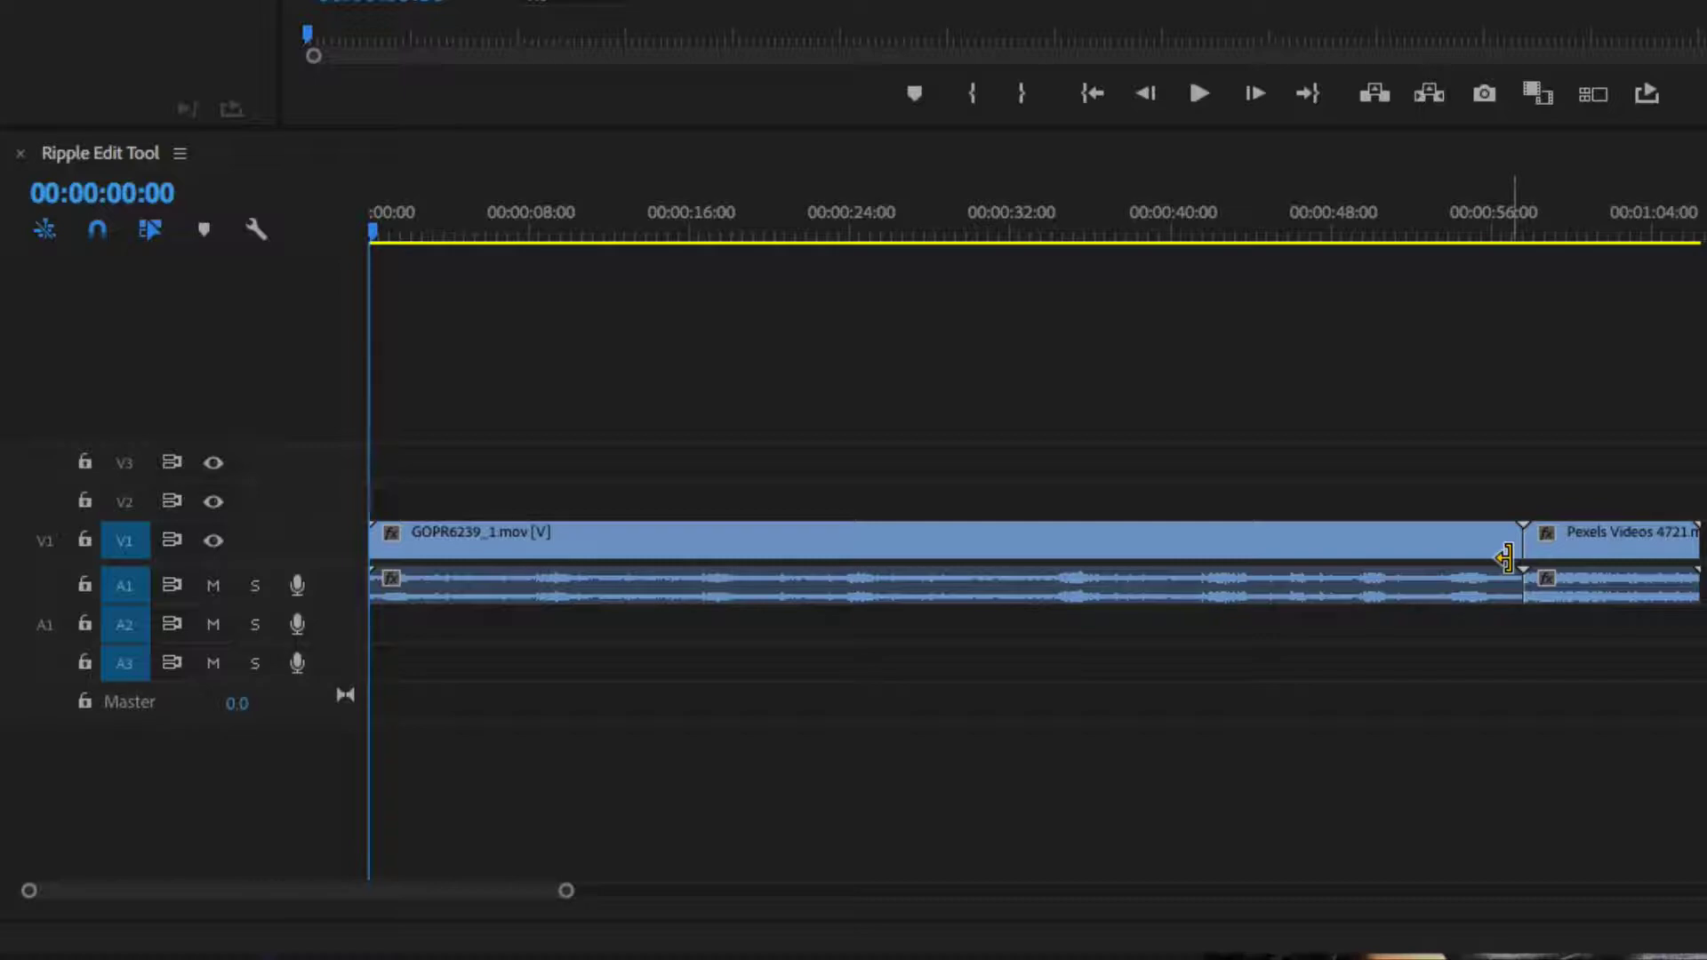
{"action": "left_click_drag", "start_coordinate": [1505, 558], "coordinate": [768, 484]}
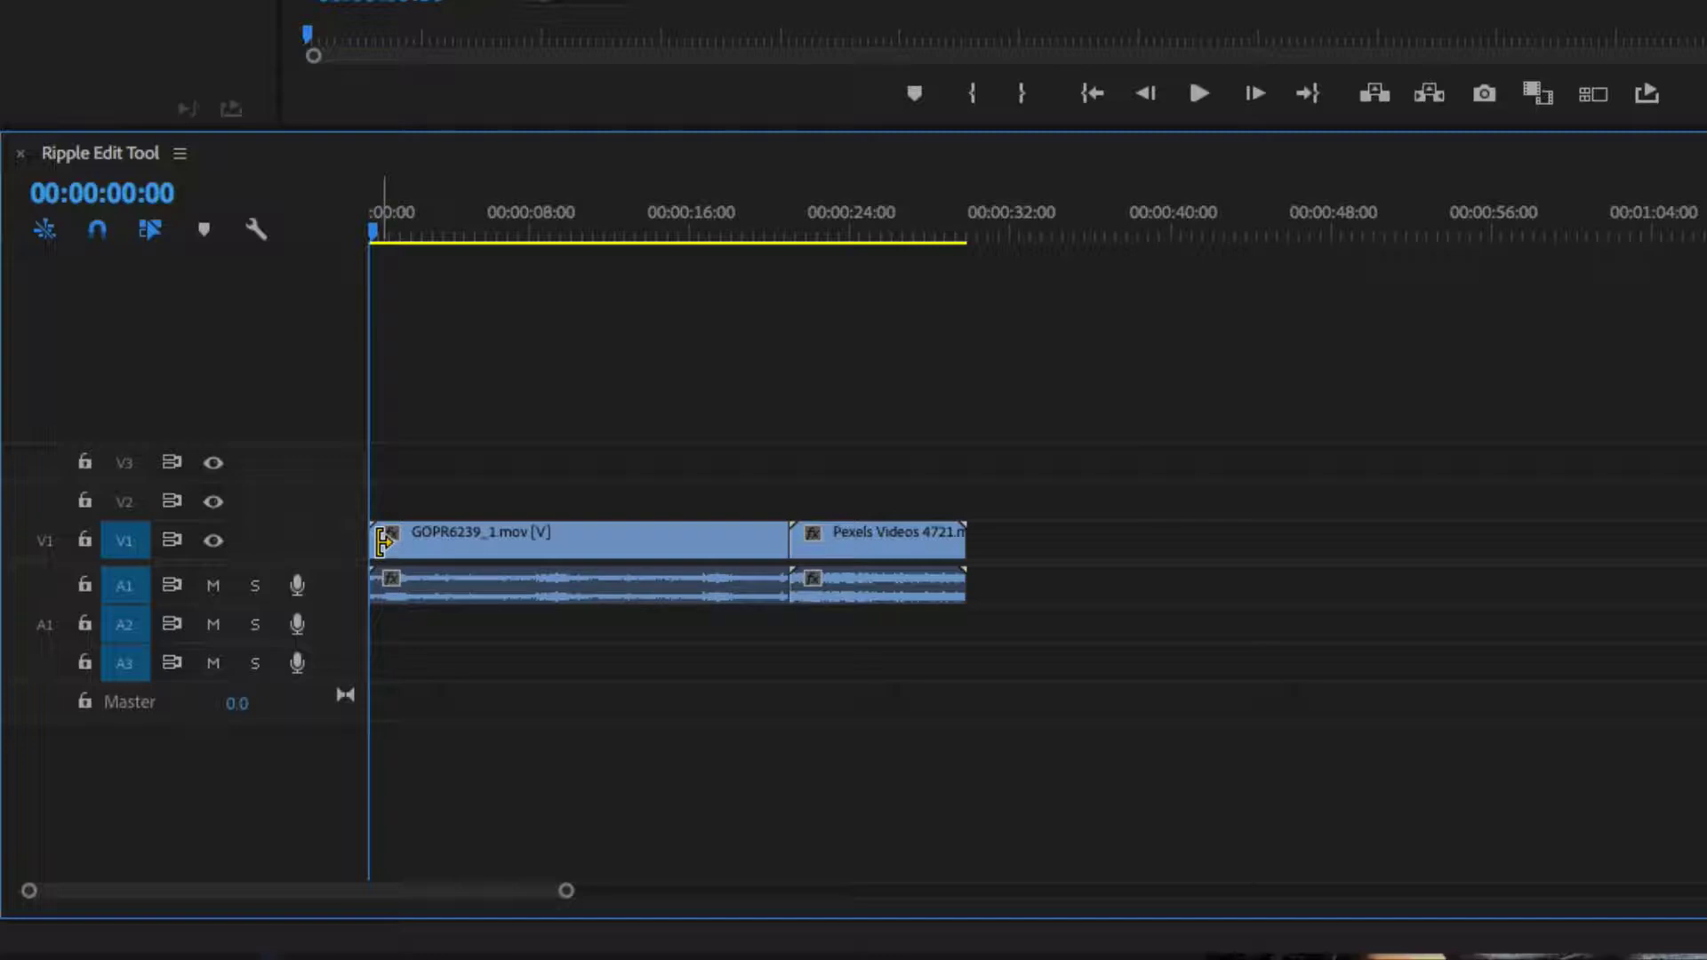
{"action": "left_click_drag", "start_coordinate": [383, 541], "coordinate": [556, 297]}
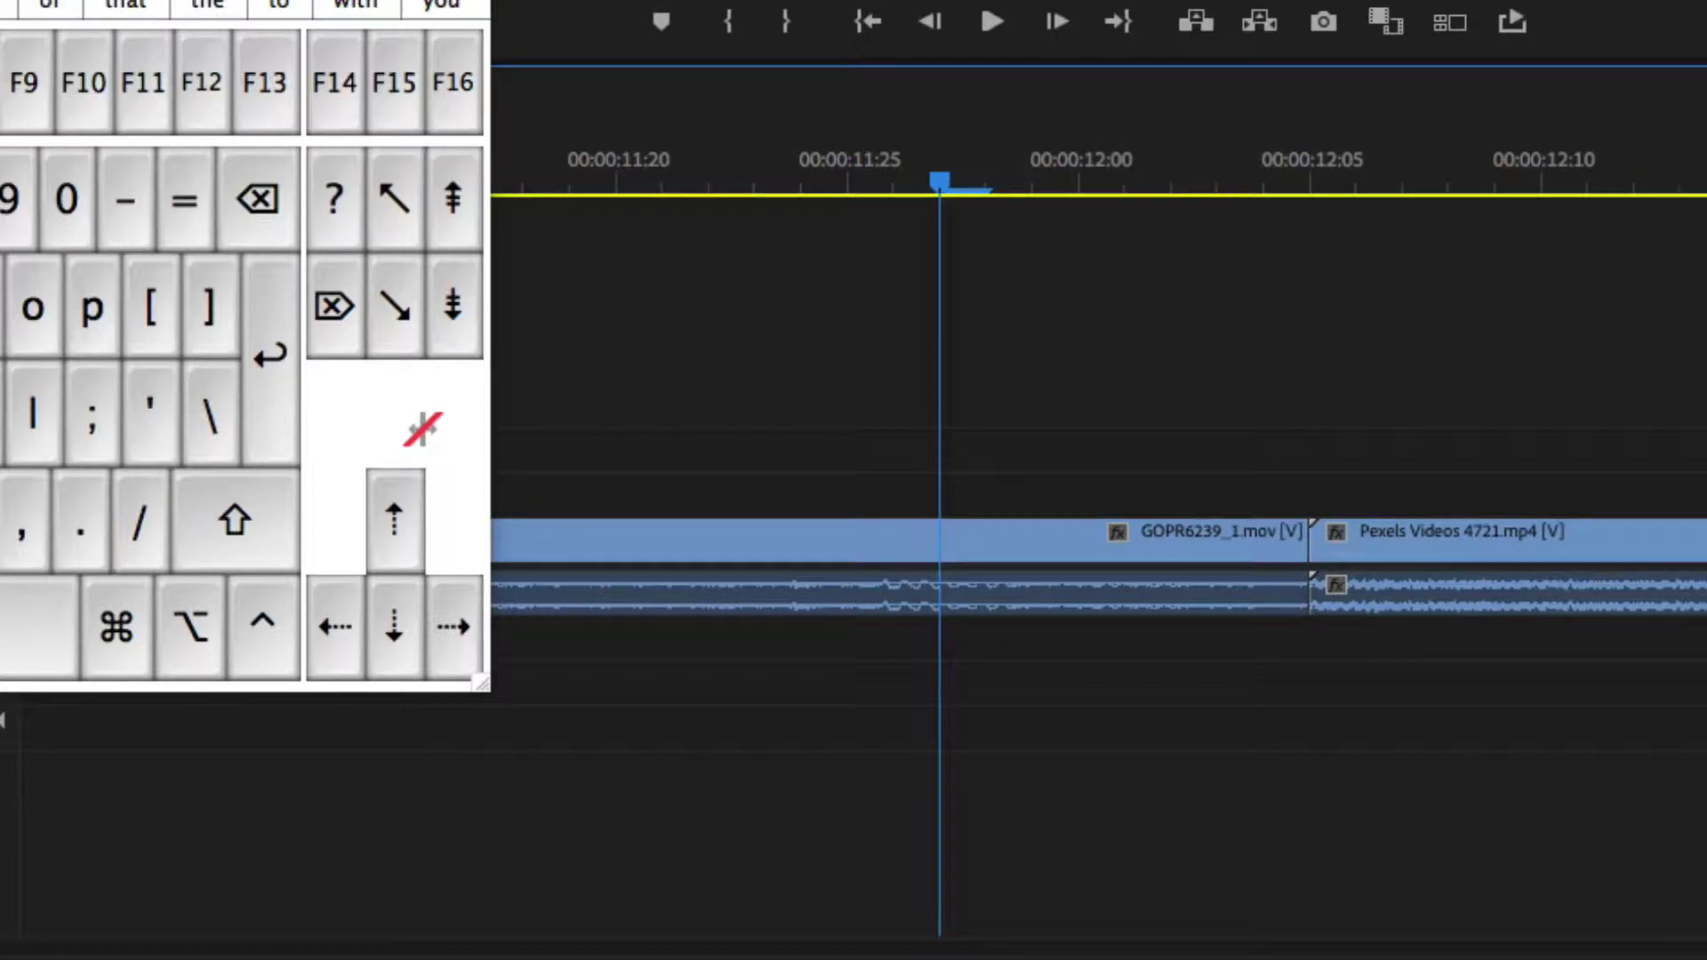
Ripple-trim the cut between GOPR6239_1.mov and Pexels Videos 4721.mp4 backward six frames, one frame at a time, and forward three frames
{"action": "left_click_drag", "start_coordinate": [423, 430], "coordinate": [331, 629]}
{"action": "key", "text": "alt"}
{"action": "key", "text": "alt+Left"}
{"action": "key", "text": "alt+Left"}
{"action": "key", "text": "alt+Left"}
{"action": "key", "text": "alt+Left"}
{"action": "key", "text": "alt+Left"}
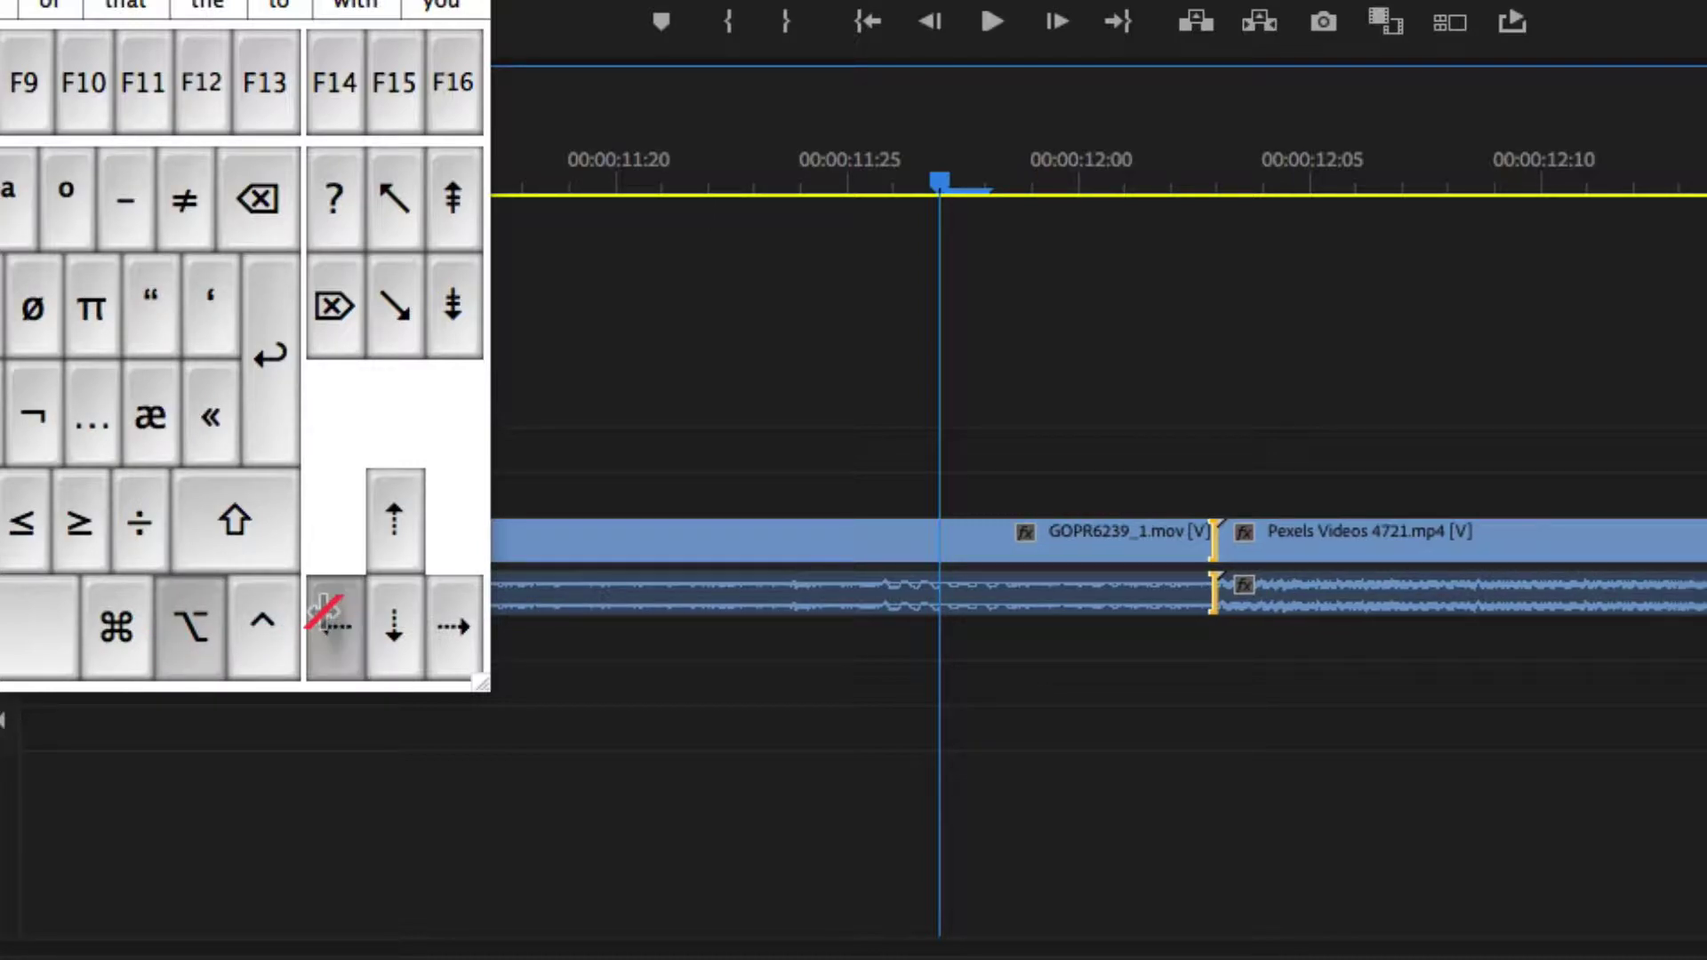
{"action": "key", "text": "alt+Left"}
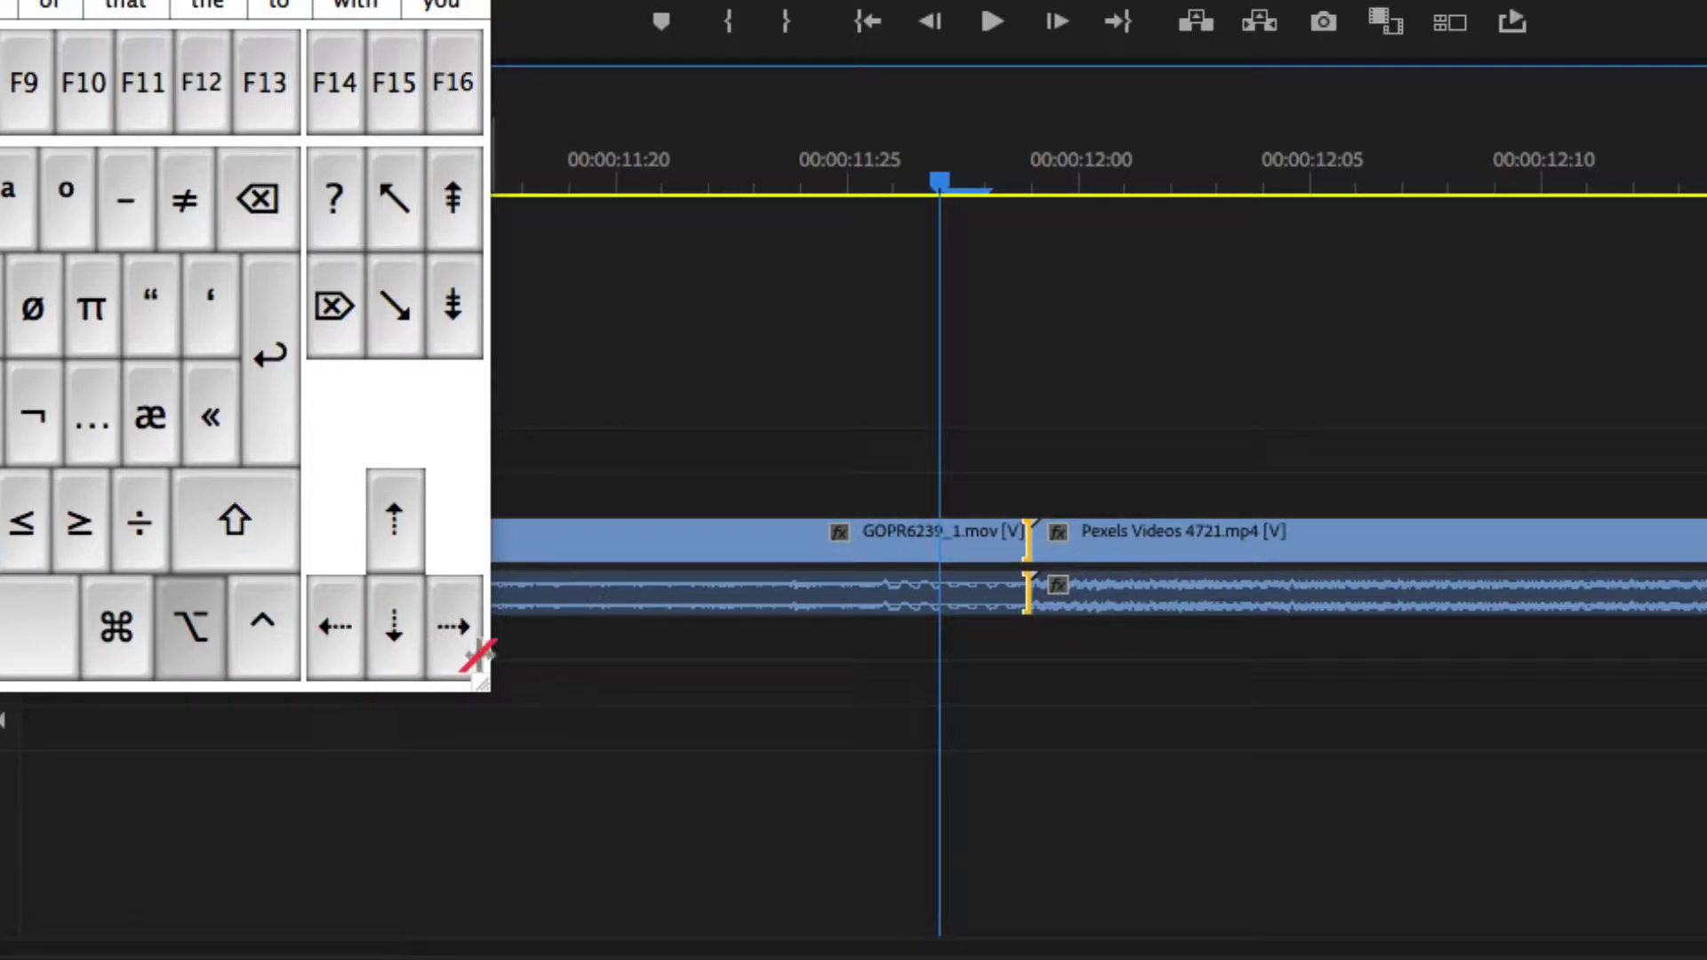
{"action": "key", "text": "alt+Right"}
{"action": "key", "text": "alt+Right"}
{"action": "key", "text": "alt+Right"}
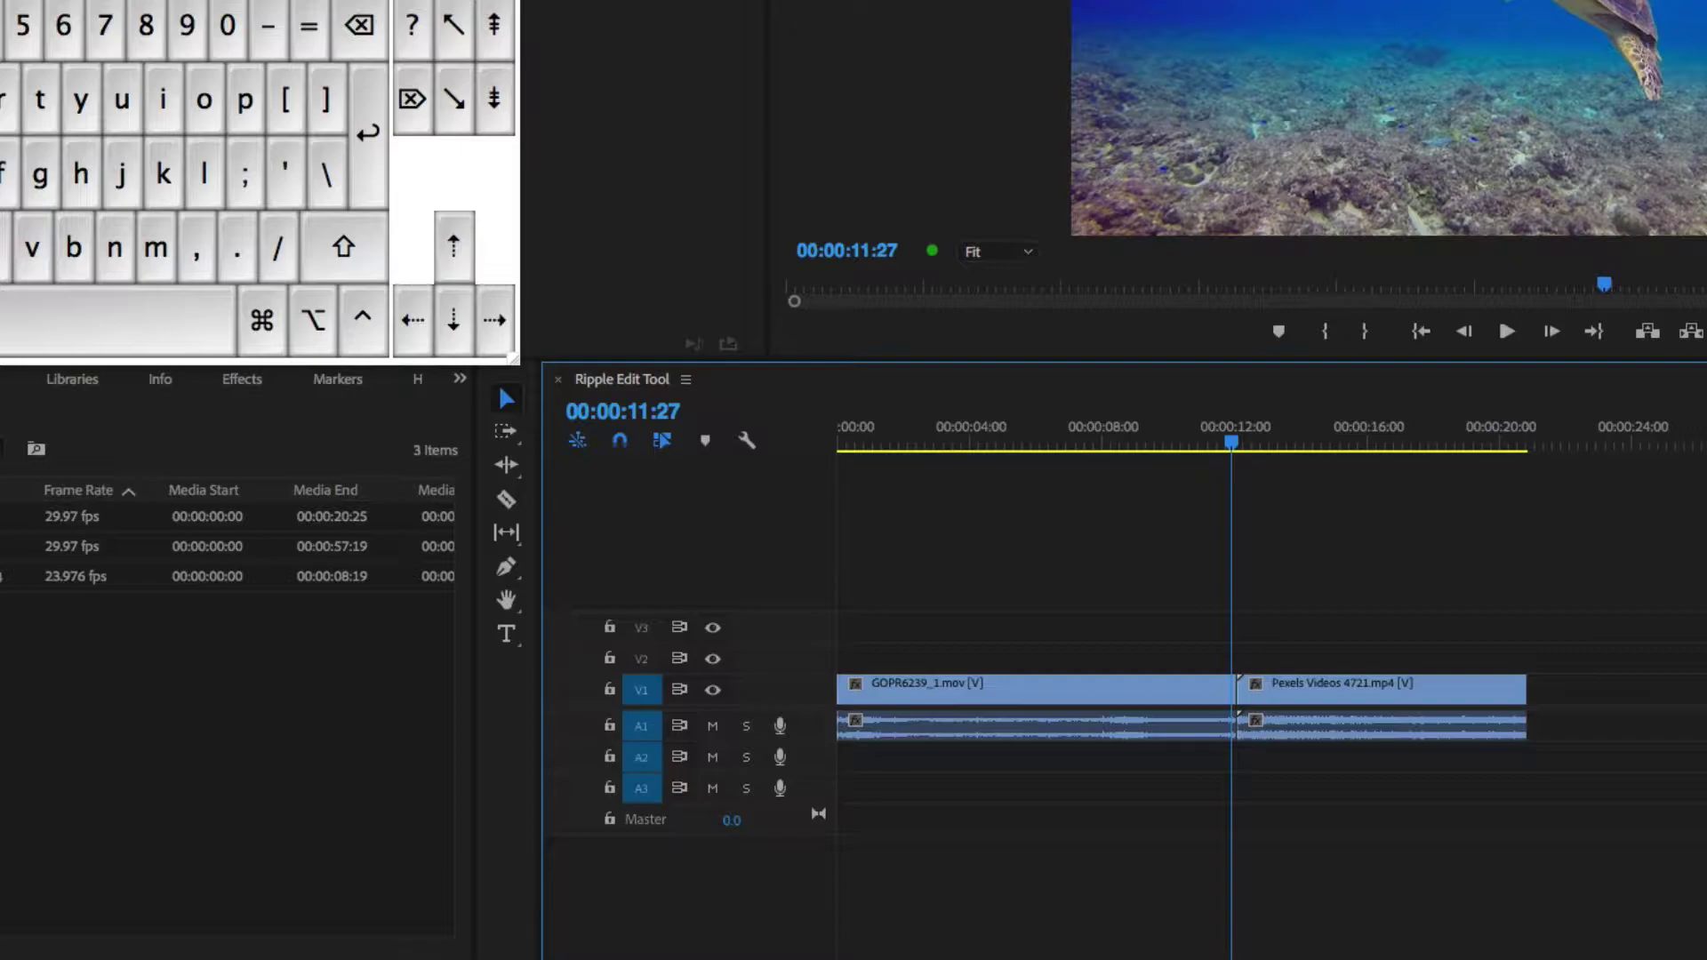
Using the Selection Tool's temporary ripple trim, shorten the end of GOPR6239_1.mov to about 7 seconds
{"action": "left_click", "coordinate": [267, 327]}
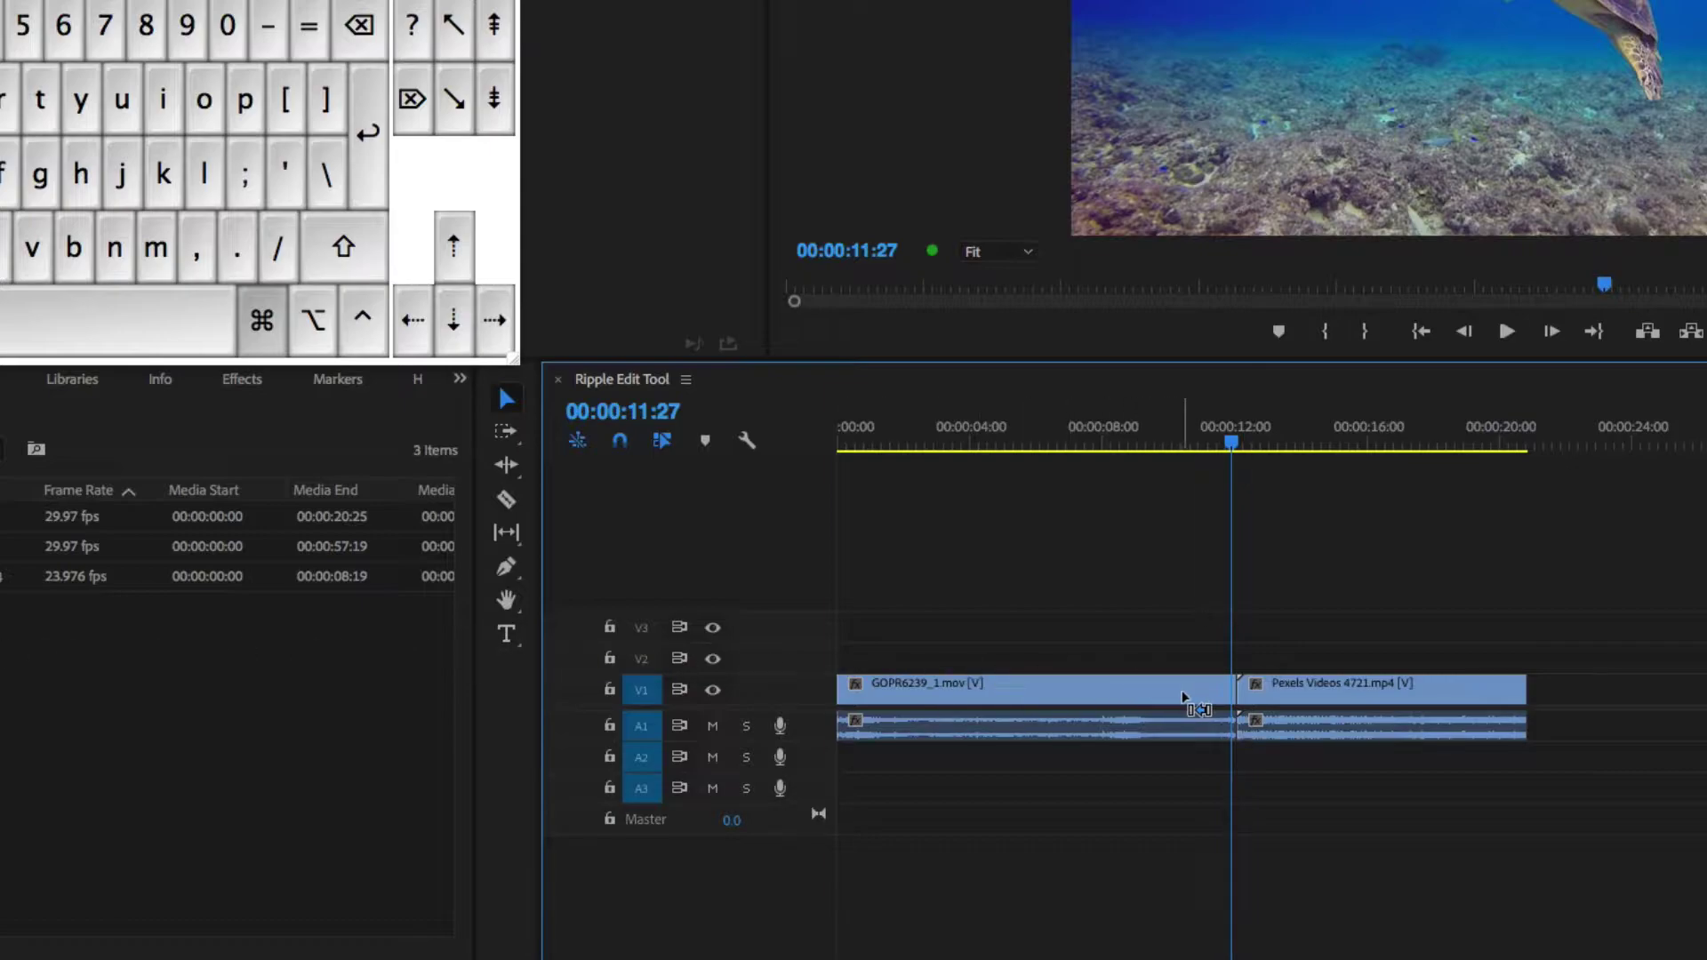
{"action": "left_click_drag", "start_coordinate": [1232, 691], "coordinate": [1067, 671]}
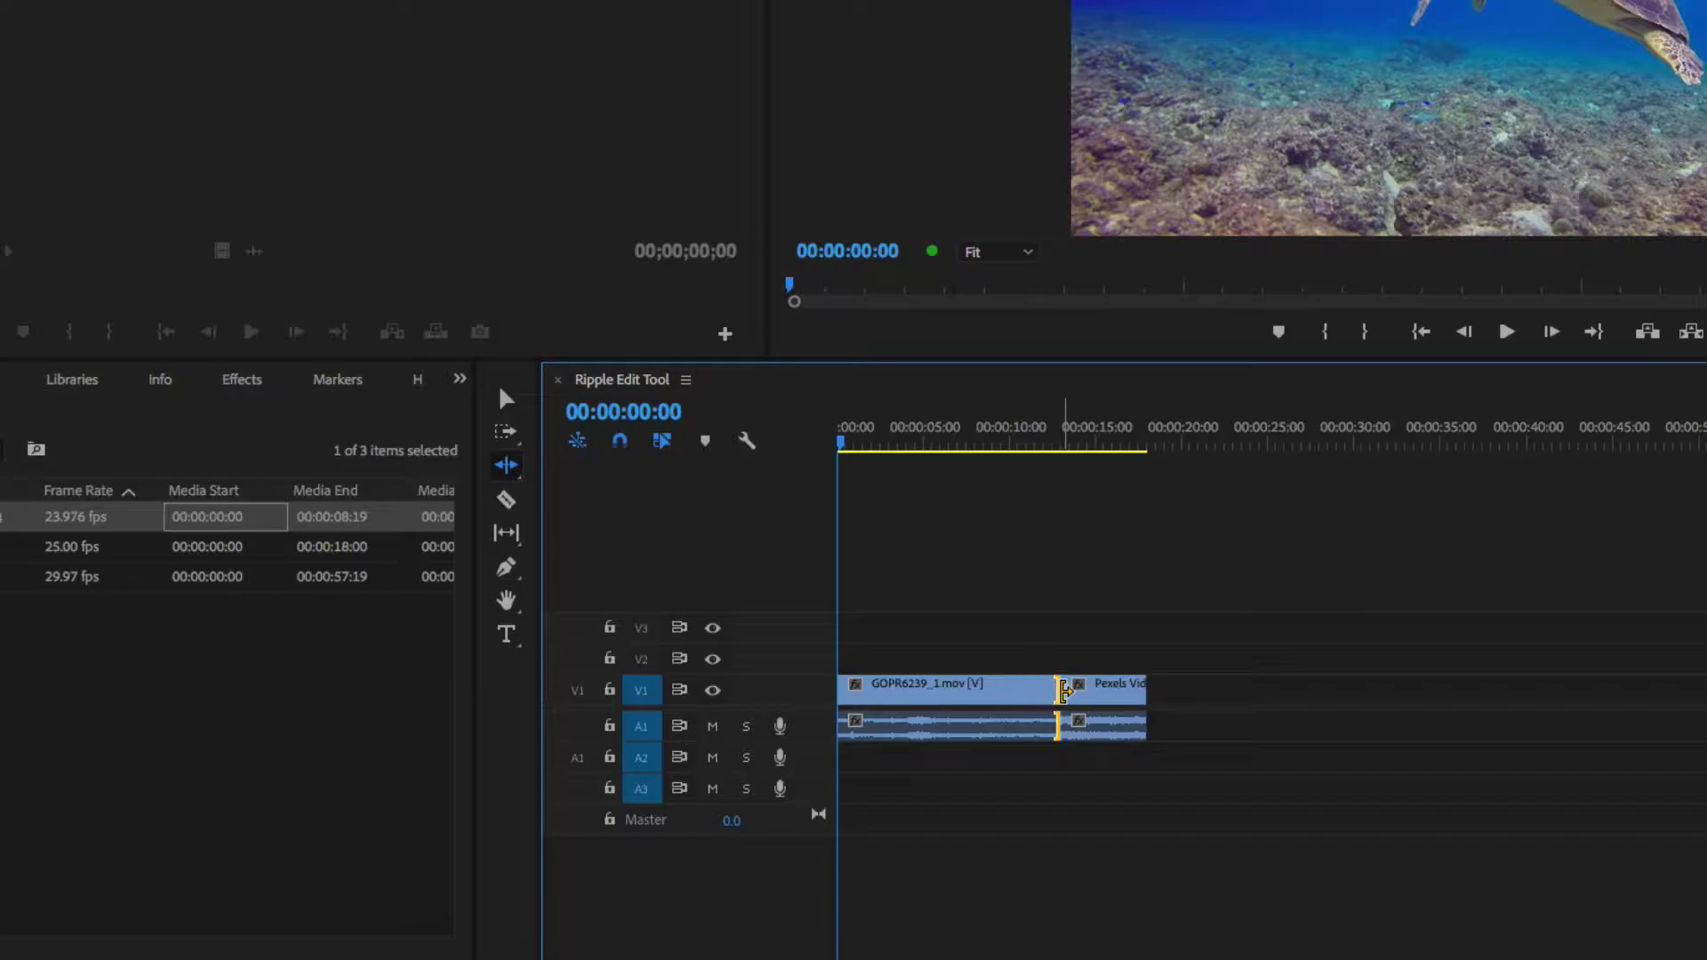
Open the cut between the two clips in trim mode and ripple-trim the outgoing turtle clip backward 23 frames in five-frame and one-frame increments
{"action": "double_click", "coordinate": [1062, 690]}
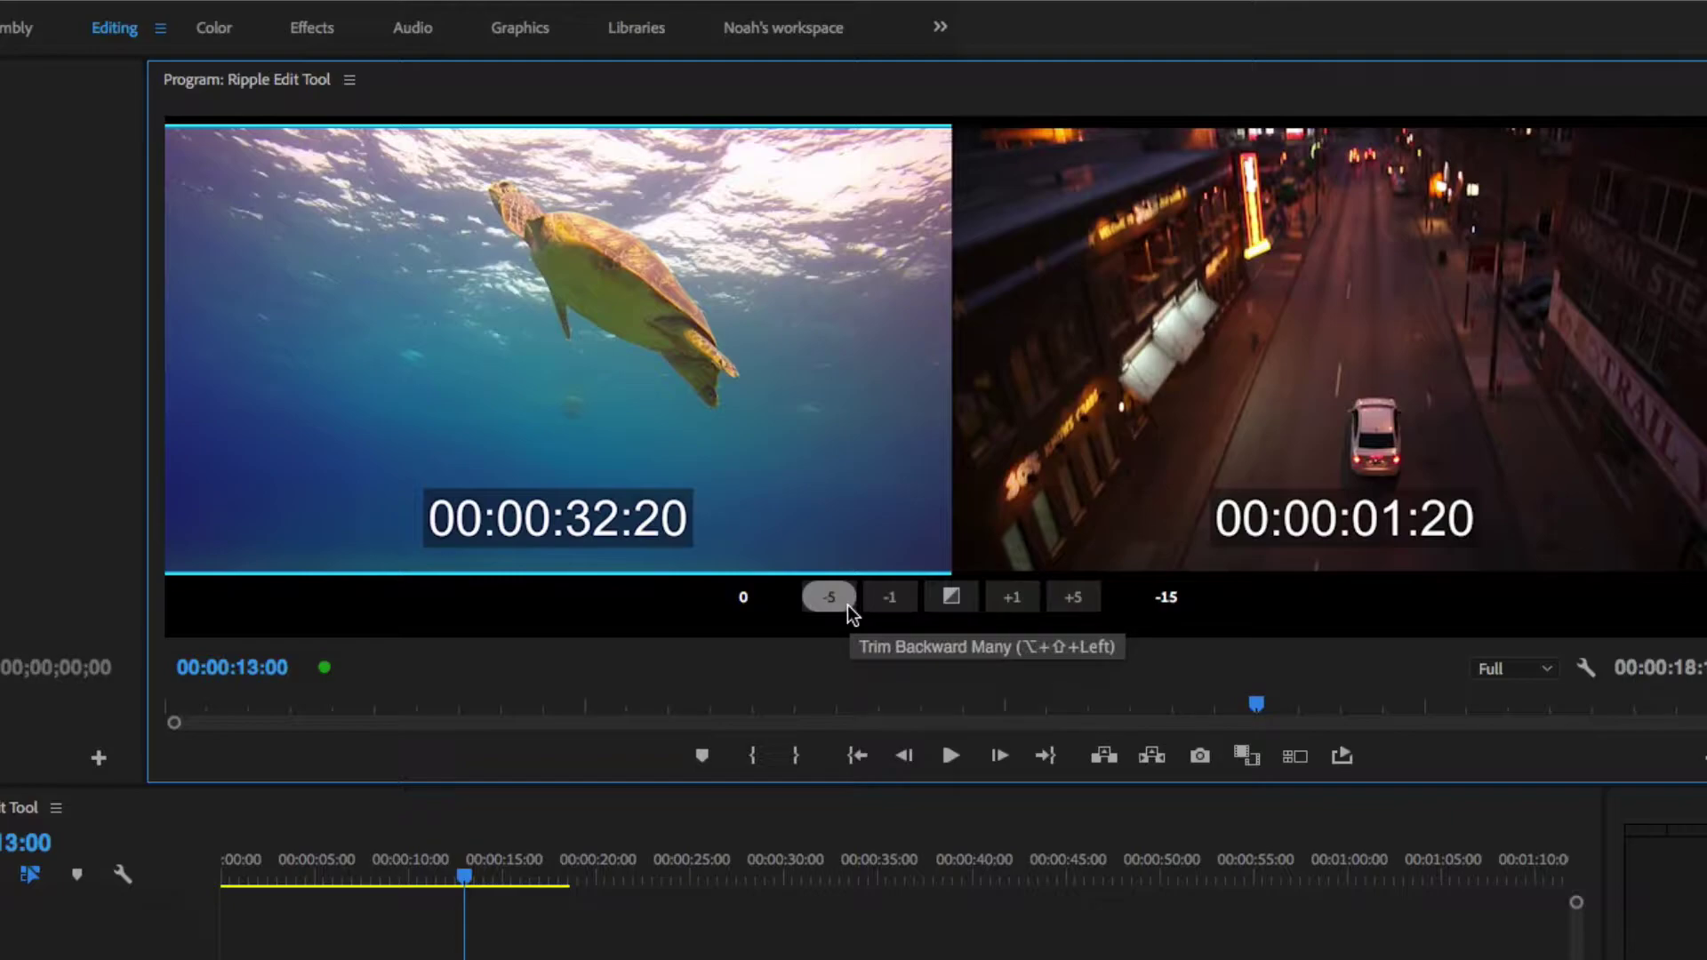
{"action": "left_click", "coordinate": [829, 596]}
{"action": "left_click", "coordinate": [832, 601]}
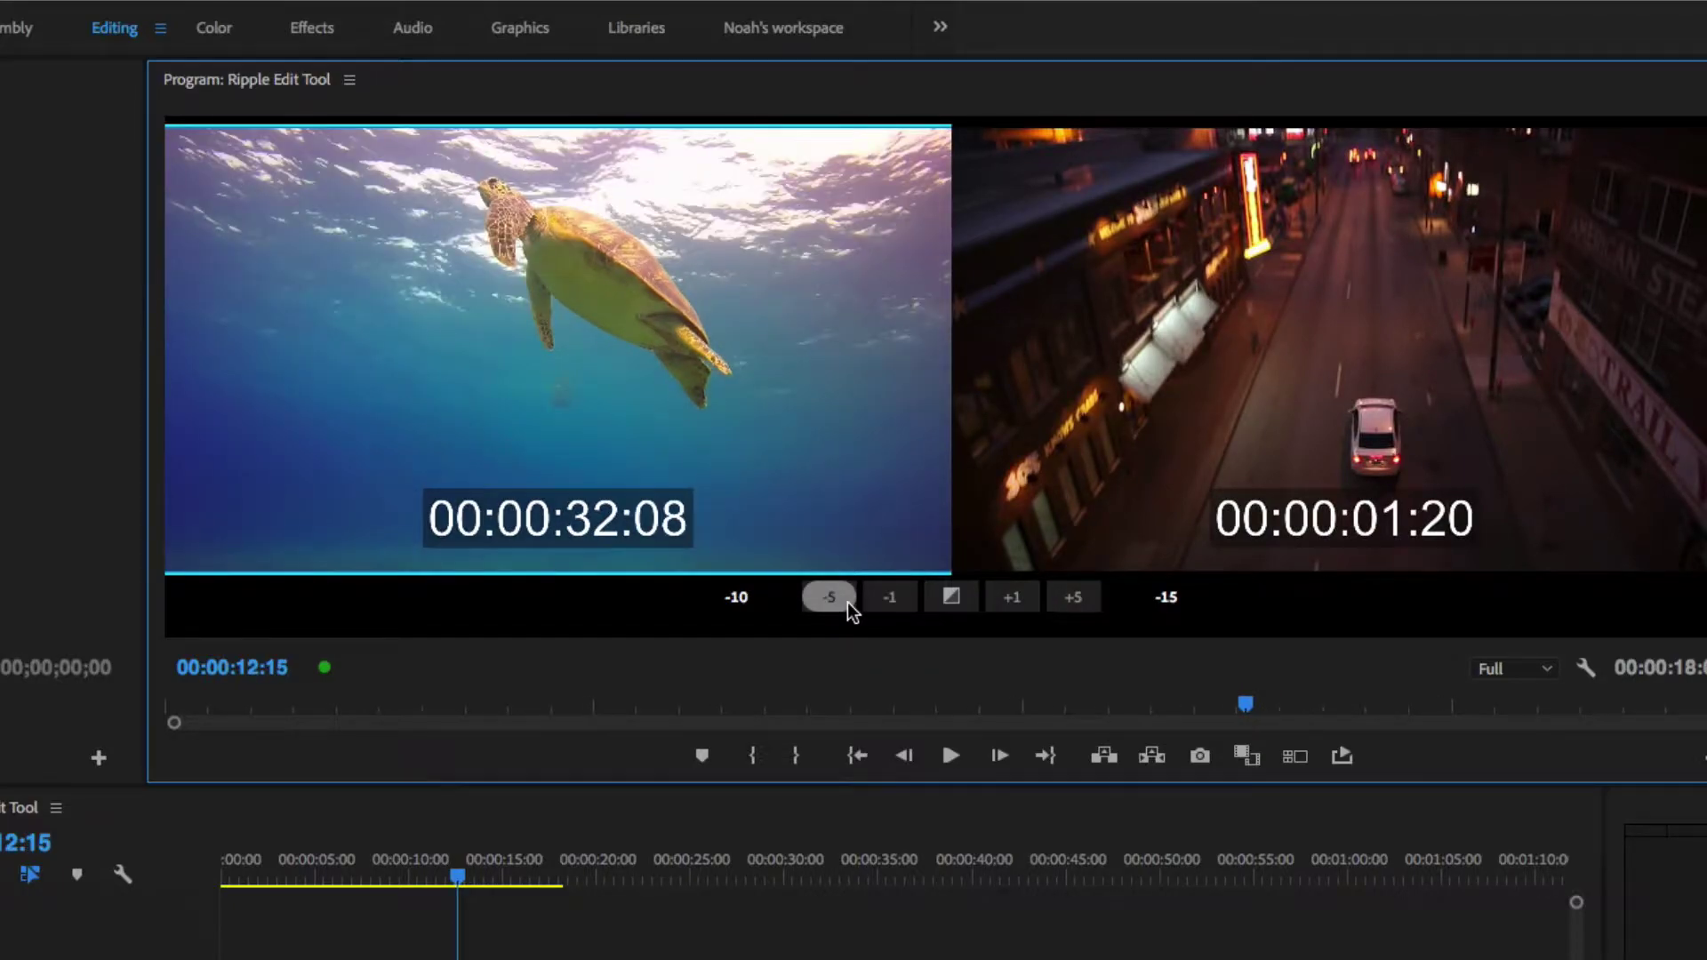
{"action": "left_click", "coordinate": [844, 601]}
{"action": "left_click", "coordinate": [841, 601]}
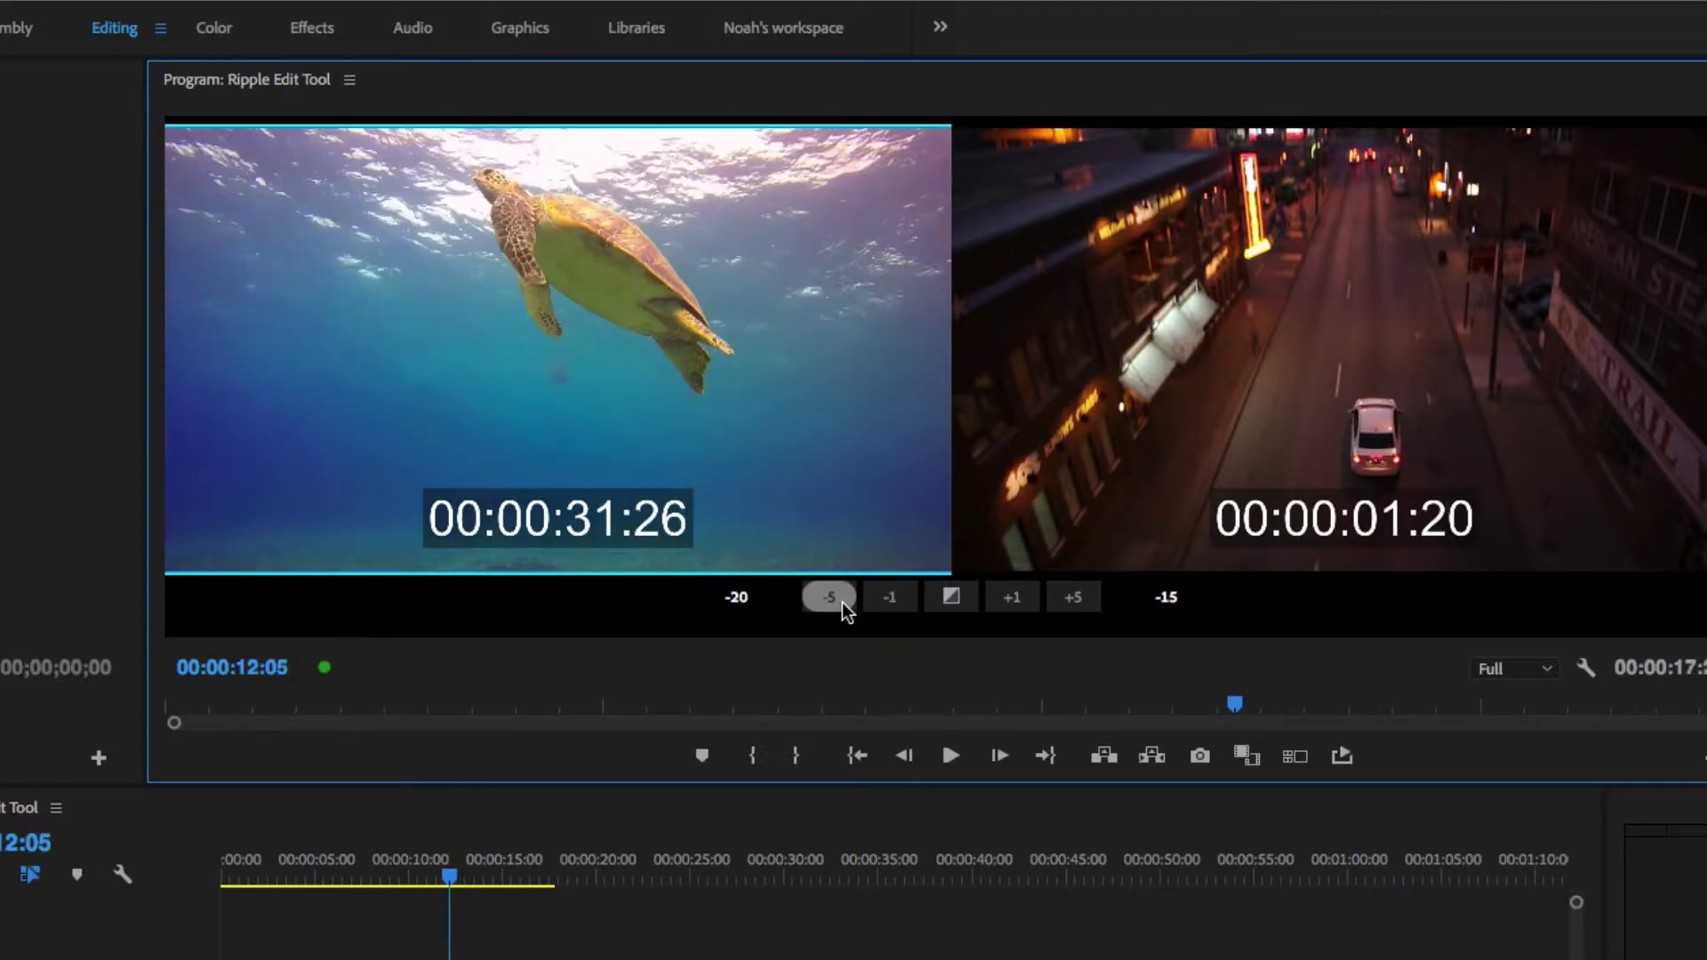
{"action": "left_click", "coordinate": [881, 601]}
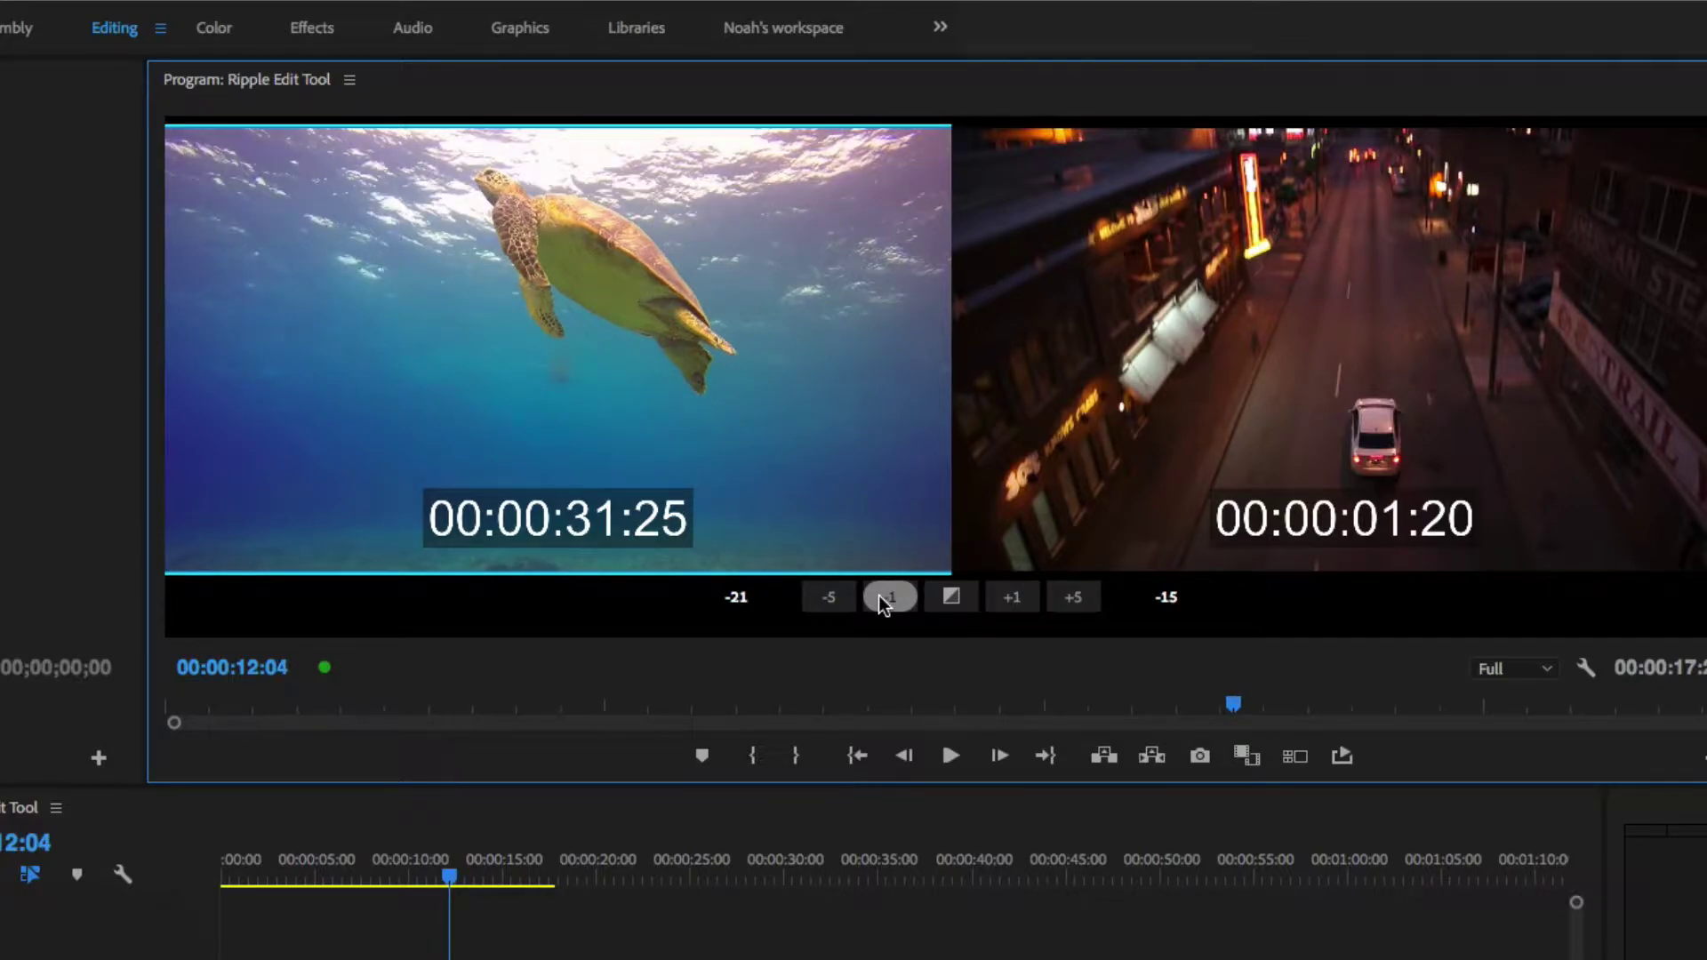
{"action": "left_click", "coordinate": [878, 596]}
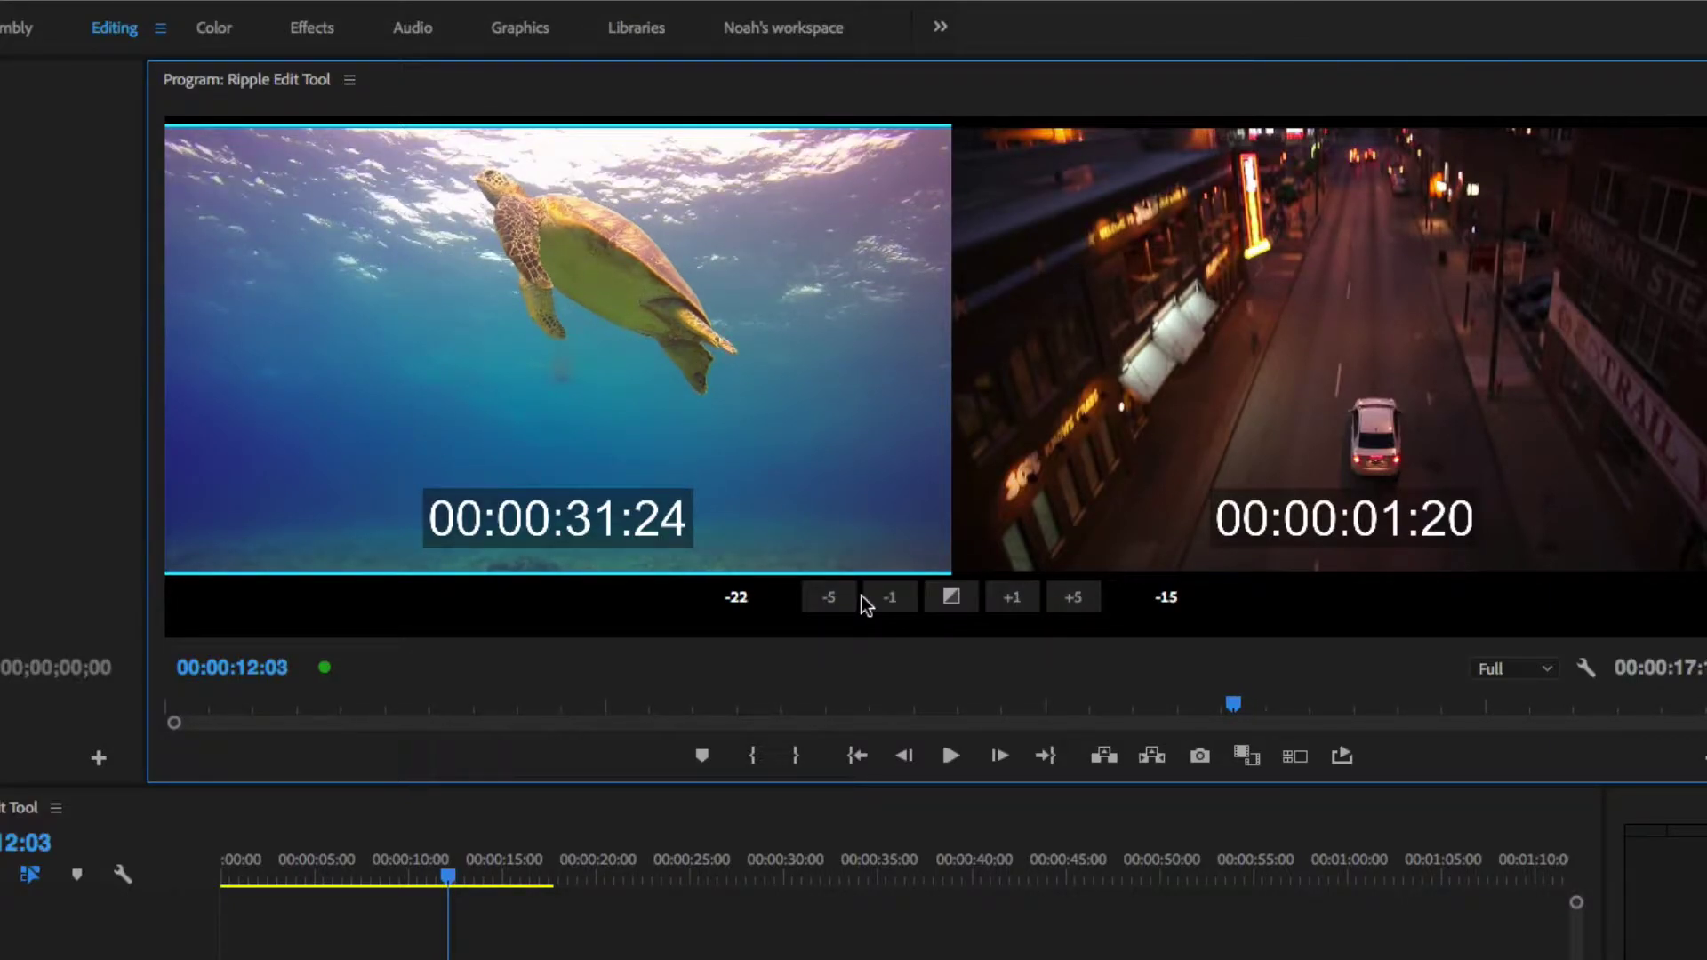
{"action": "left_click", "coordinate": [874, 597]}
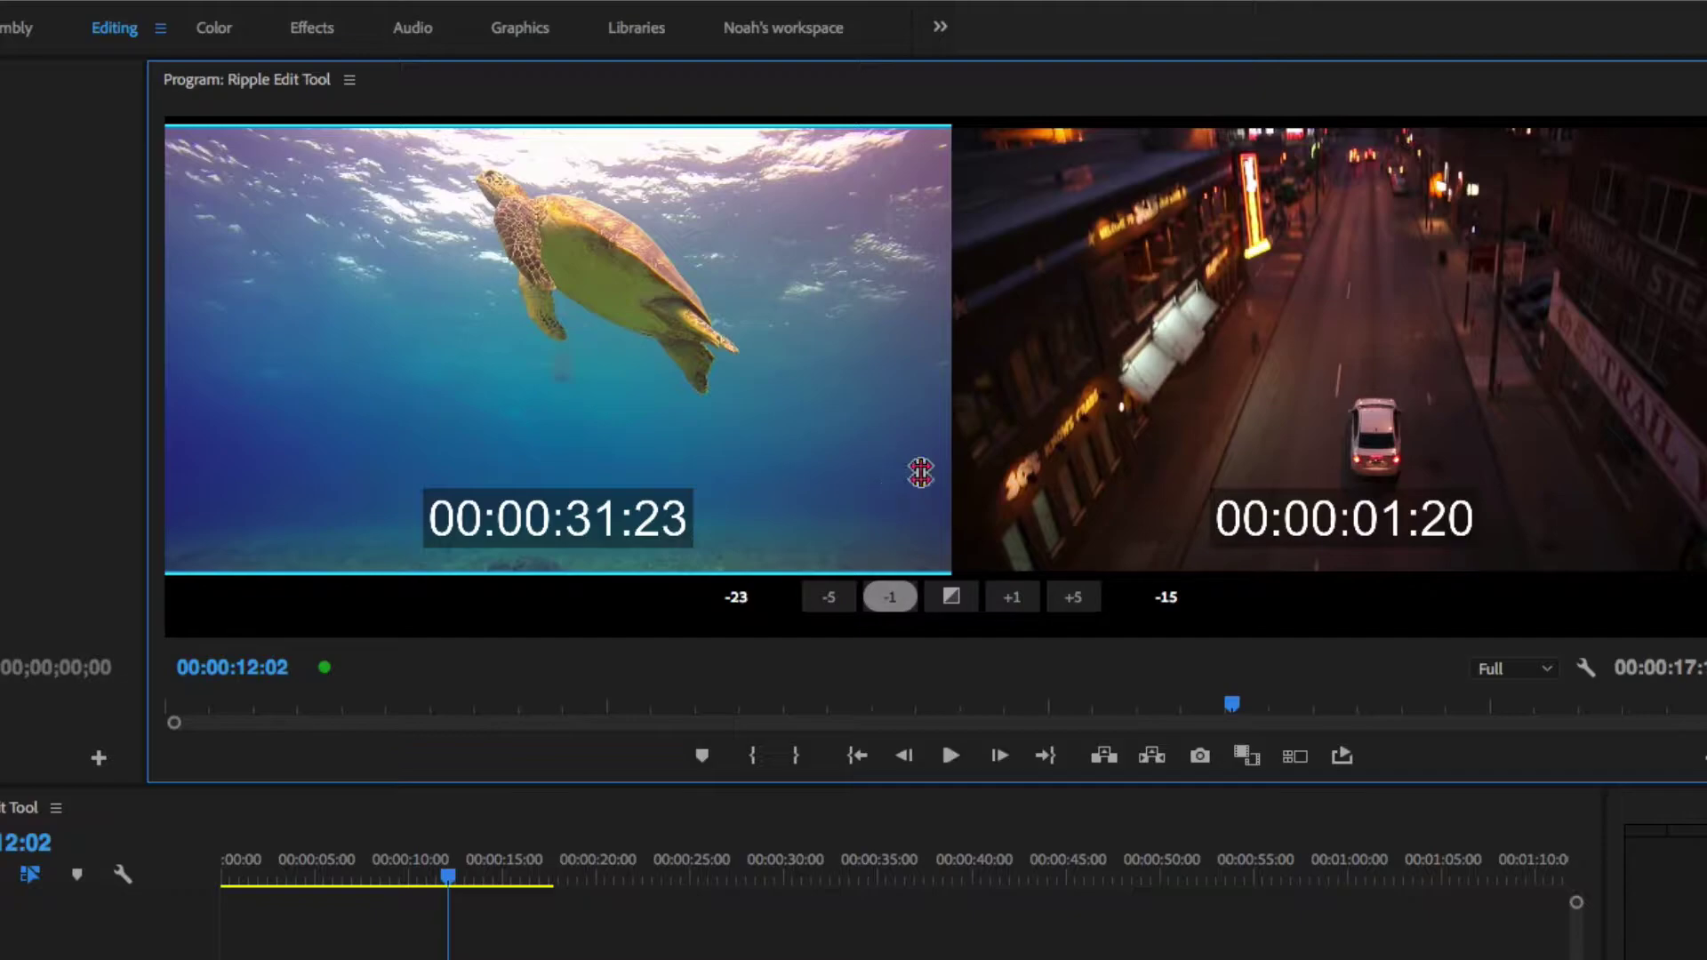
Make the incoming street clip the active trim side and trim its start forward 17 frames in five-frame and one-frame increments
{"action": "left_click", "coordinate": [1123, 365]}
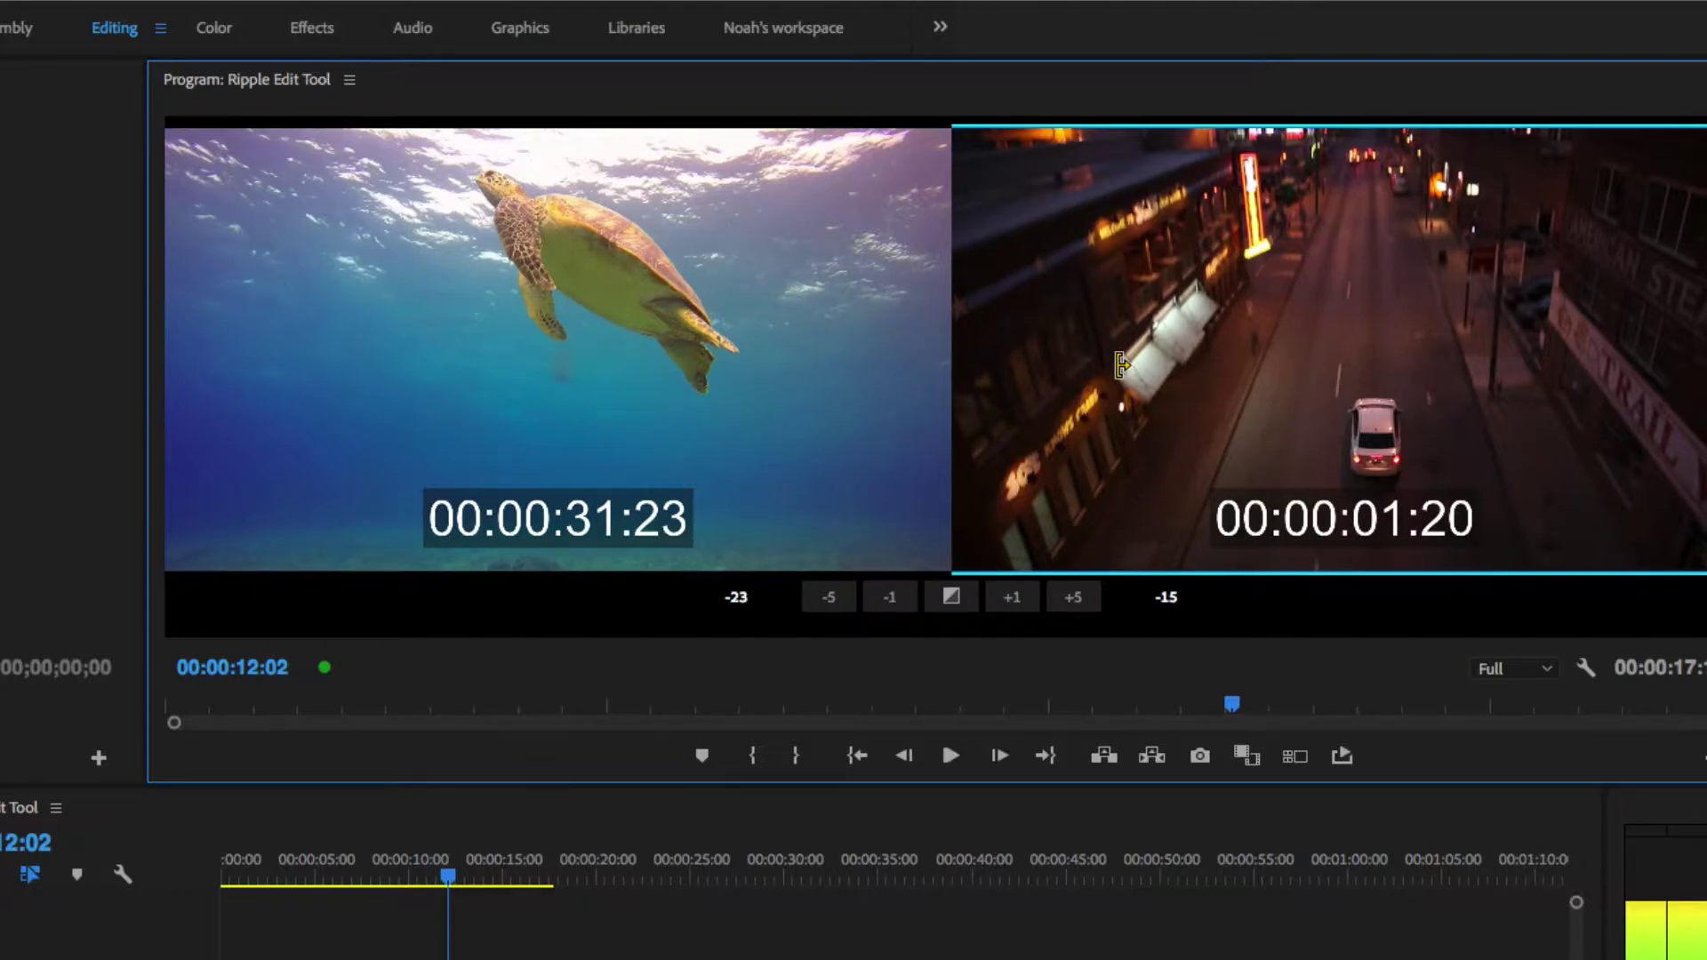
{"action": "left_click", "coordinate": [1057, 594]}
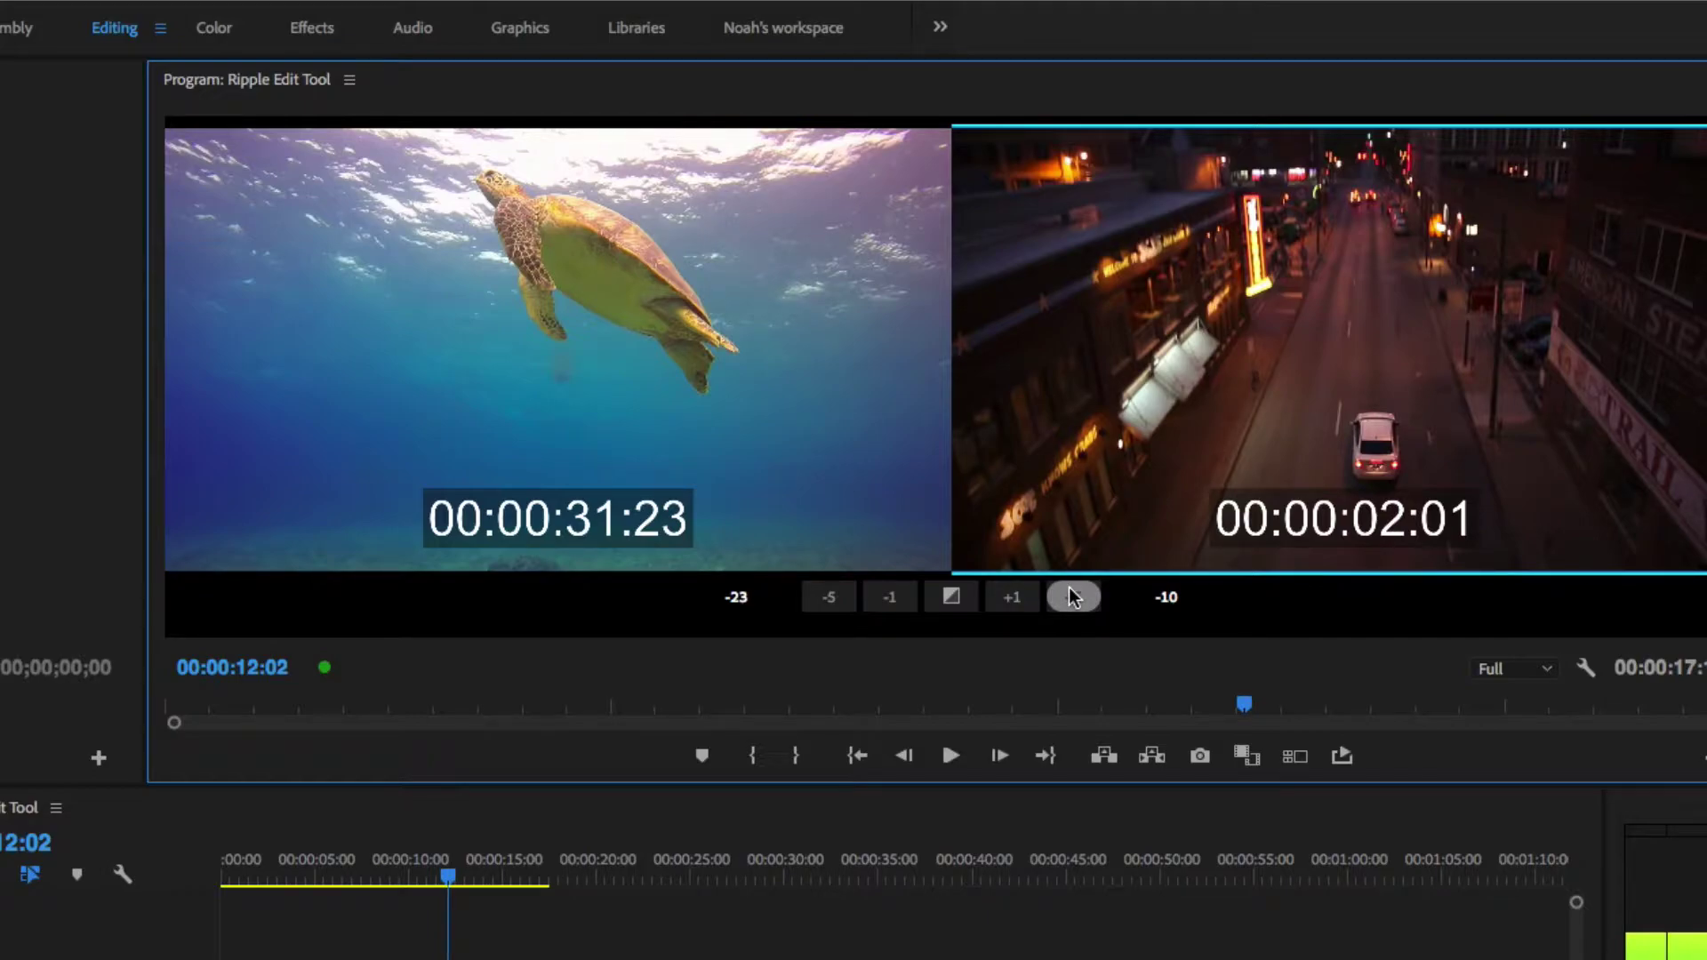
{"action": "left_click", "coordinate": [1072, 597]}
{"action": "left_click", "coordinate": [1073, 596]}
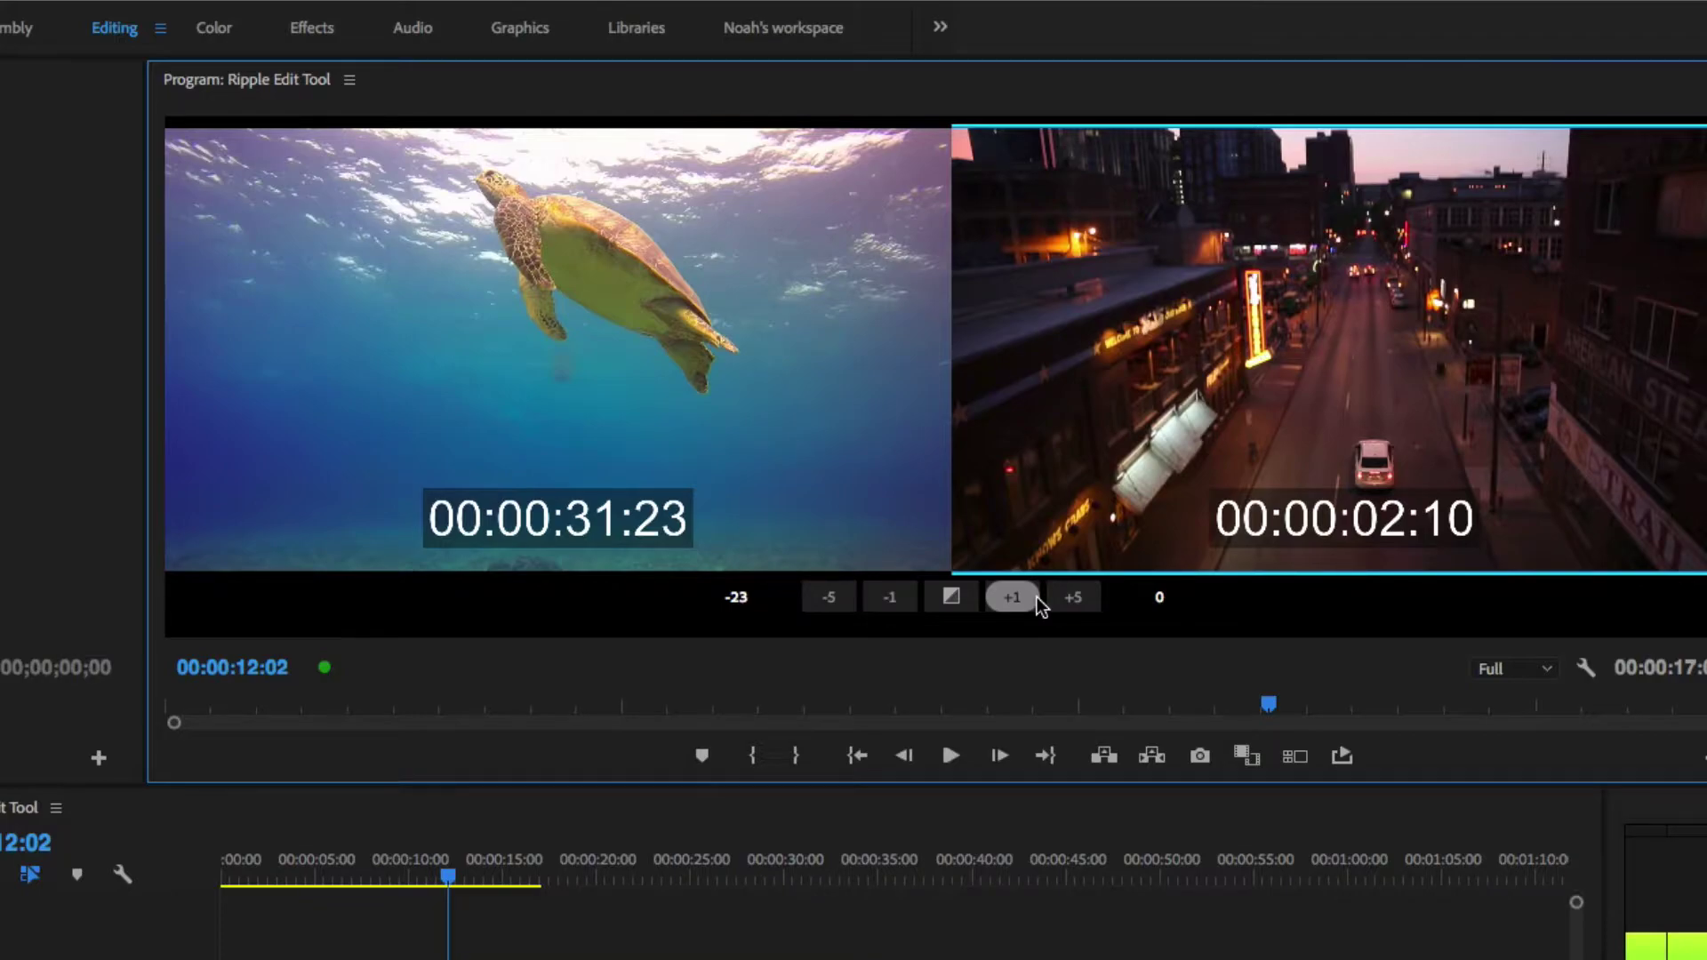
{"action": "left_click", "coordinate": [1011, 597]}
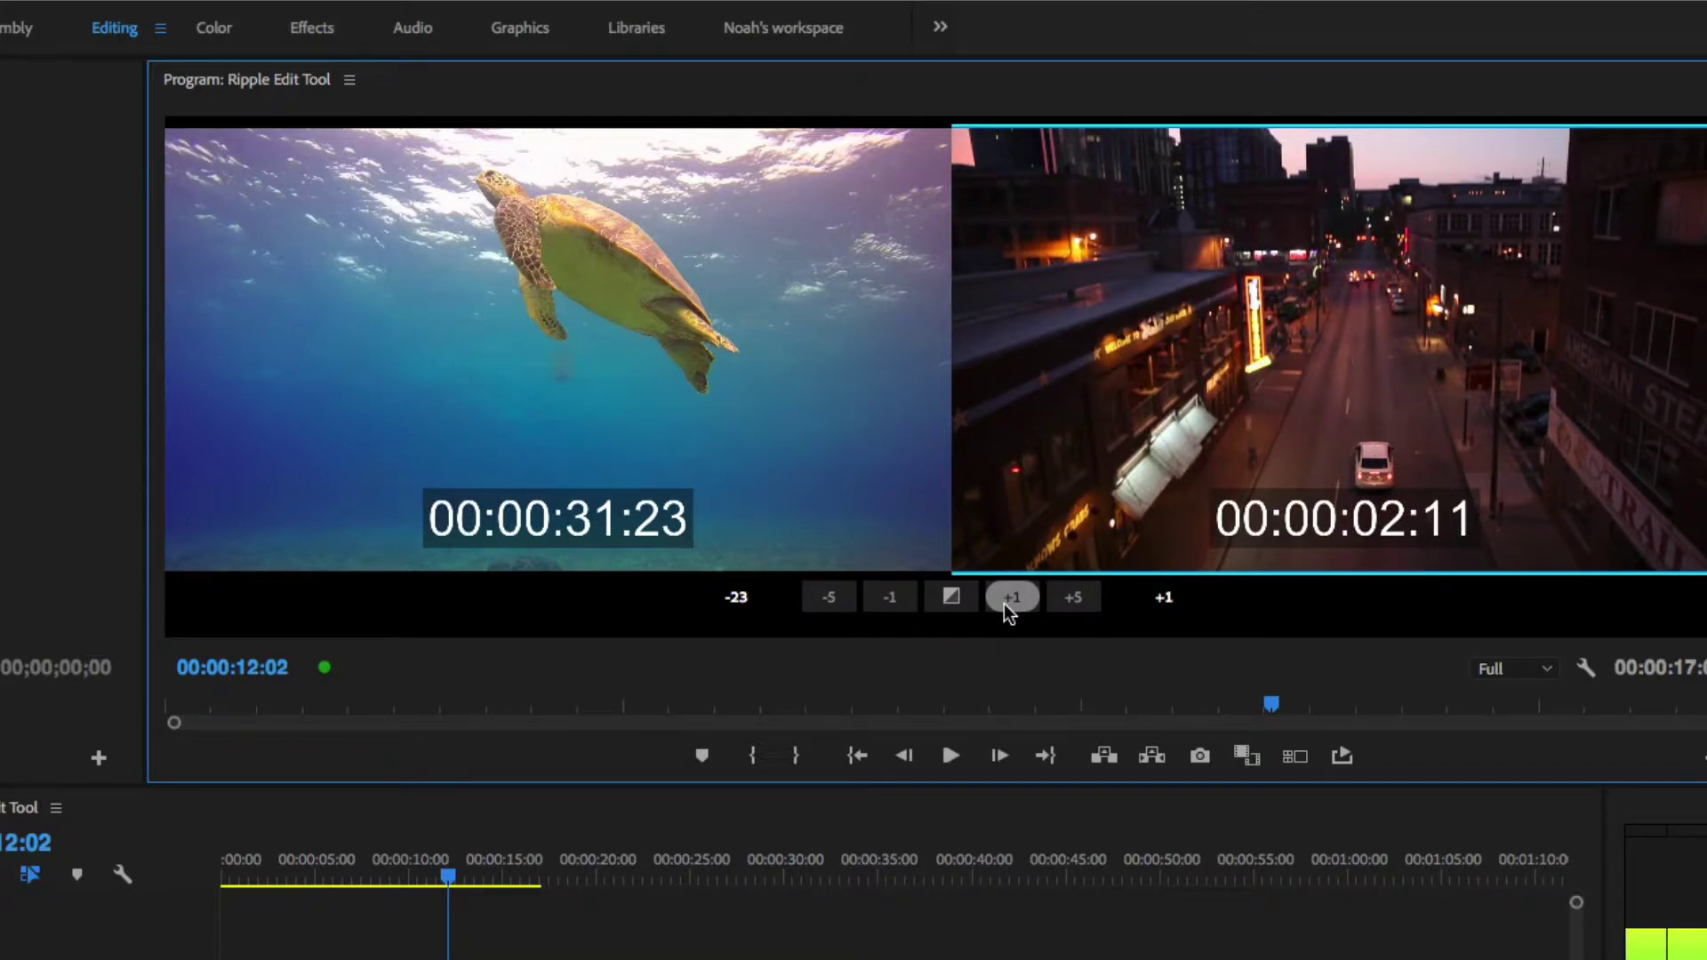
{"action": "left_click", "coordinate": [1012, 598]}
Ripple-trim freely in the trim view, bringing the outgoing turtle clip's shift to about -64 frames and the incoming street clip's to about -27
{"action": "left_click", "coordinate": [901, 410]}
{"action": "left_click_drag", "start_coordinate": [902, 410], "coordinate": [569, 481]}
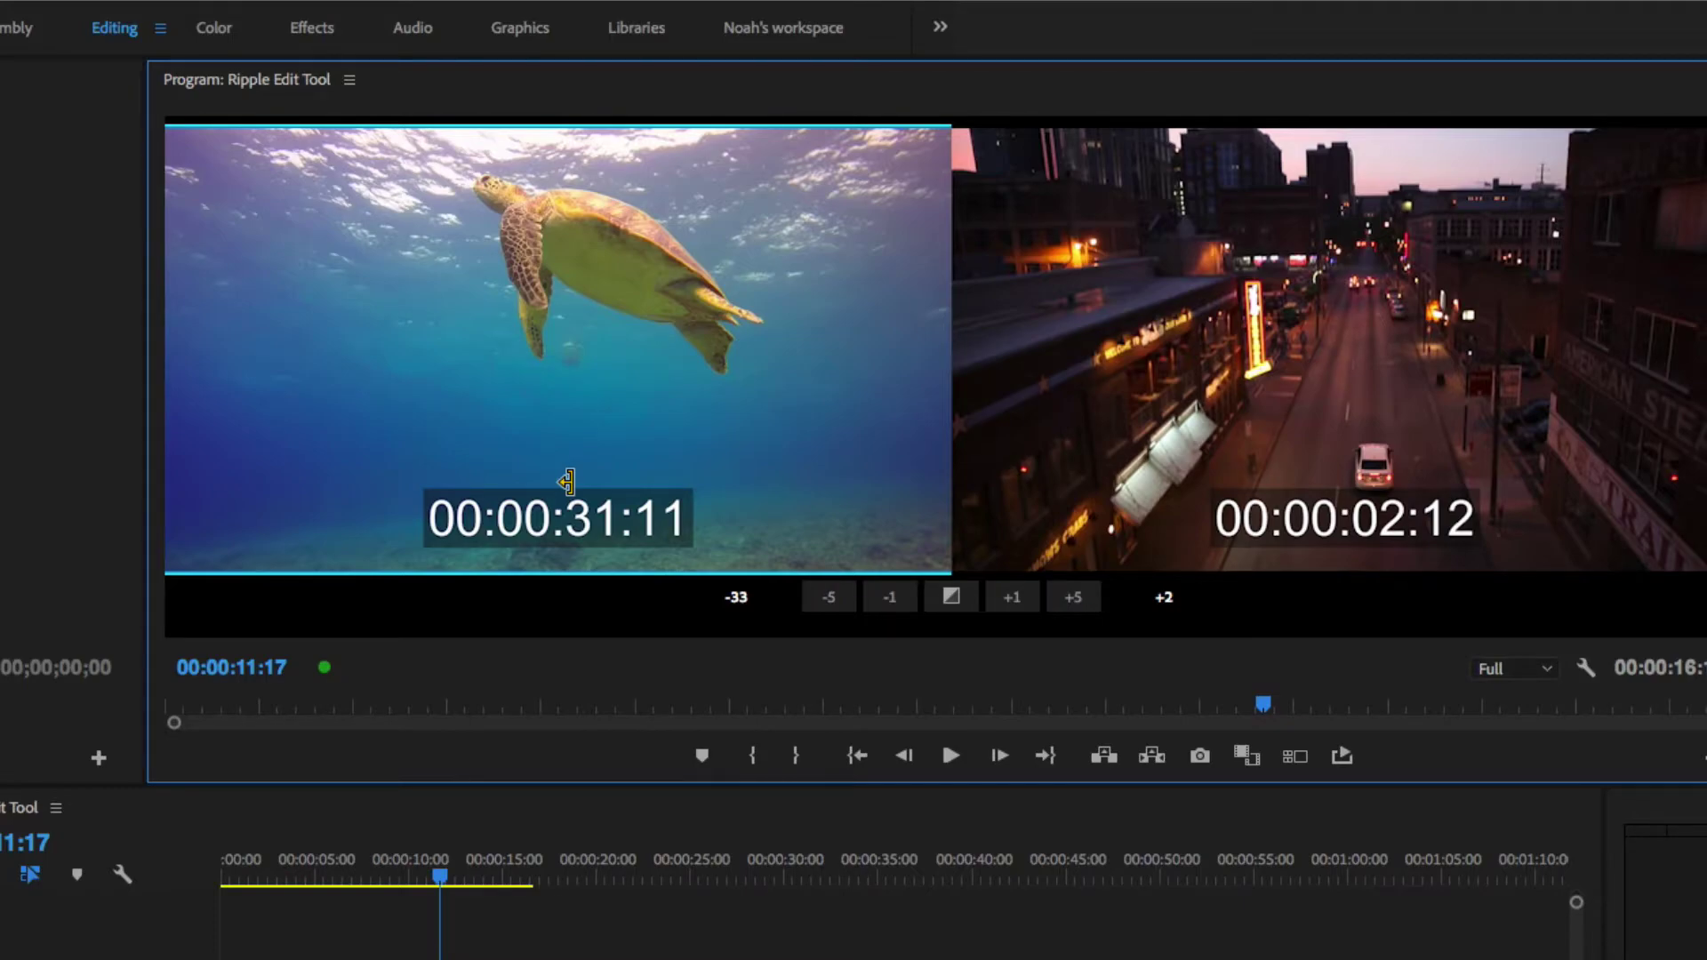
{"action": "left_click_drag", "start_coordinate": [568, 481], "coordinate": [501, 481]}
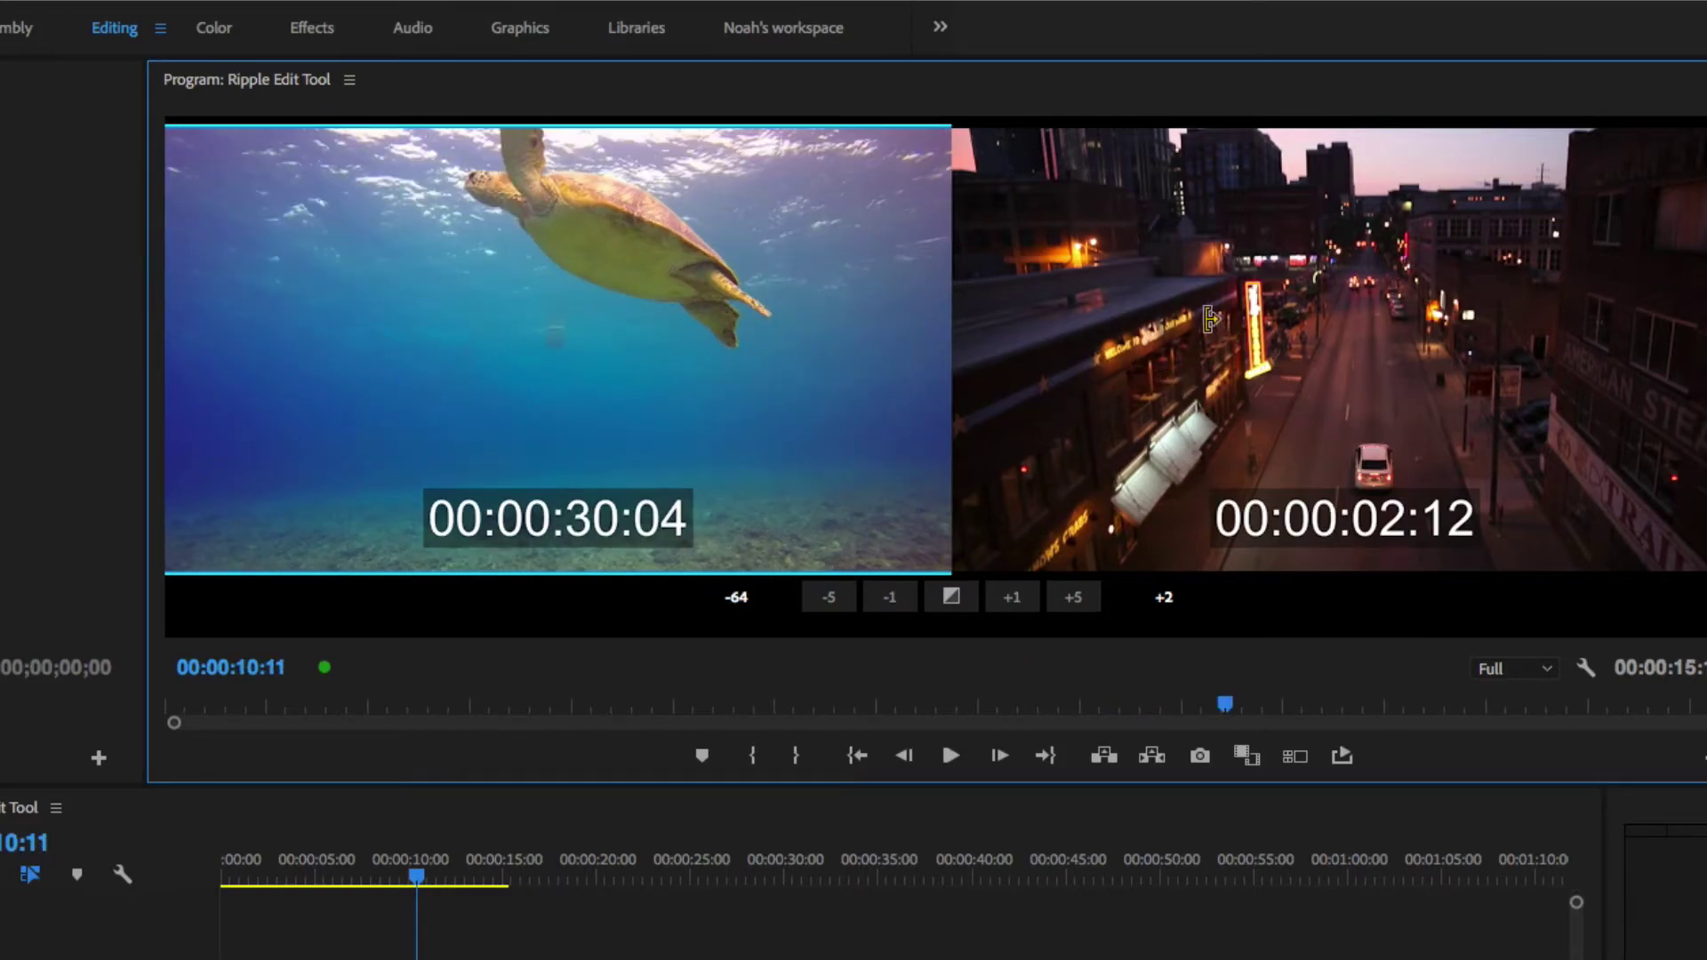
{"action": "left_click", "coordinate": [1021, 231]}
{"action": "left_click_drag", "start_coordinate": [1021, 232], "coordinate": [969, 231]}
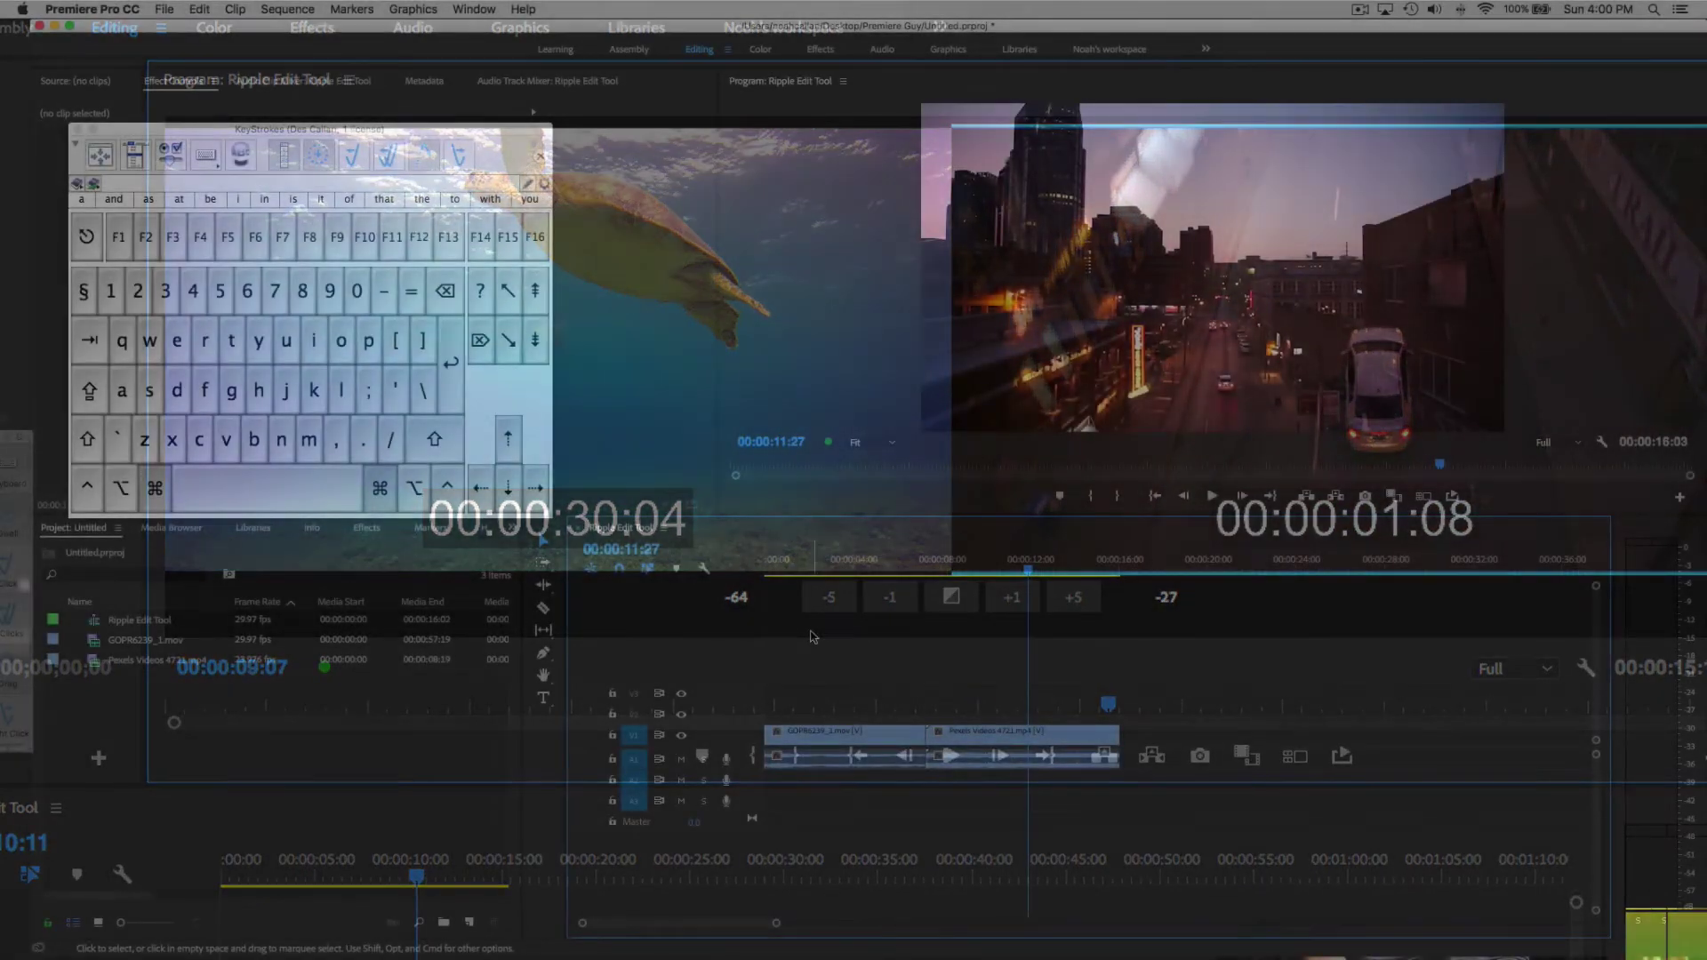